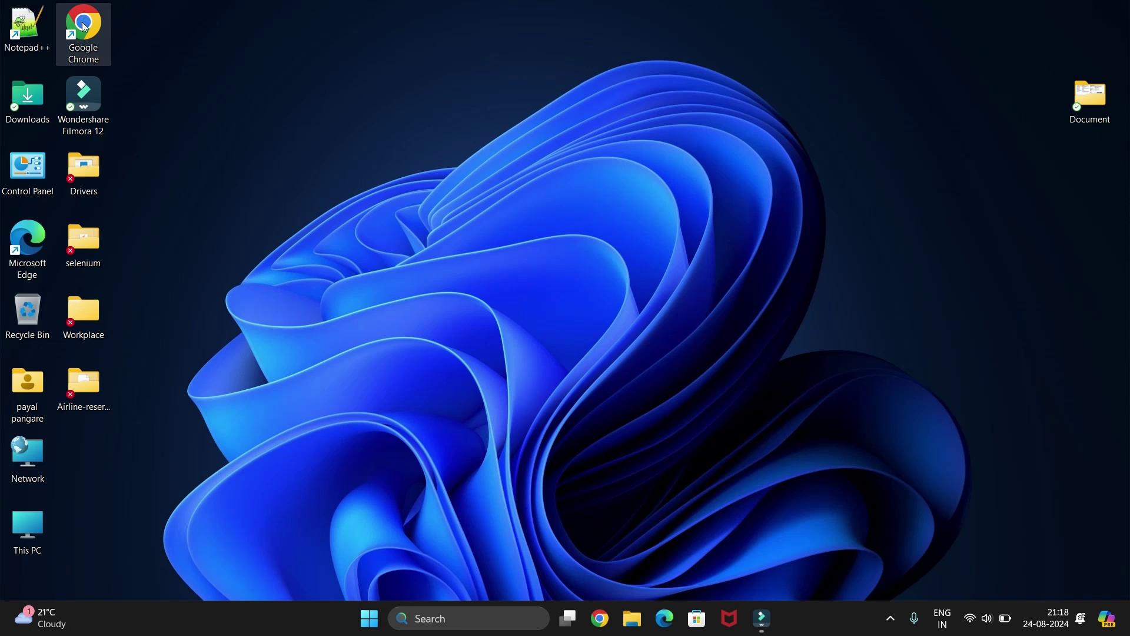
# Launch Google Chrome and search the web for 'postgresql'.
pyautogui.doubleClick(90, 18)
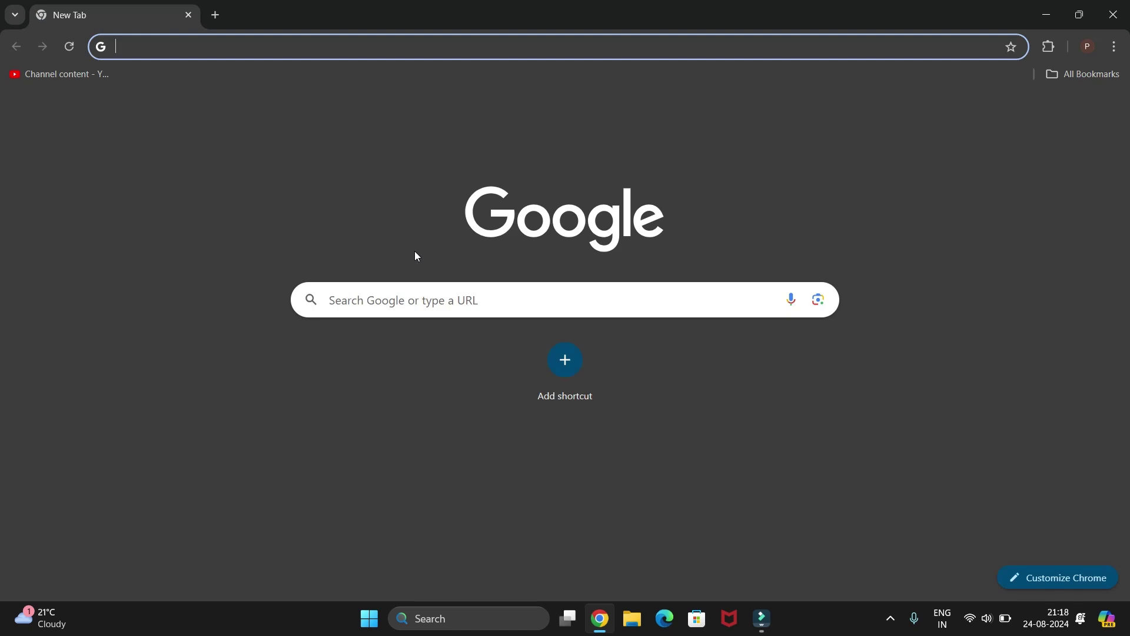
pyautogui.write('post')
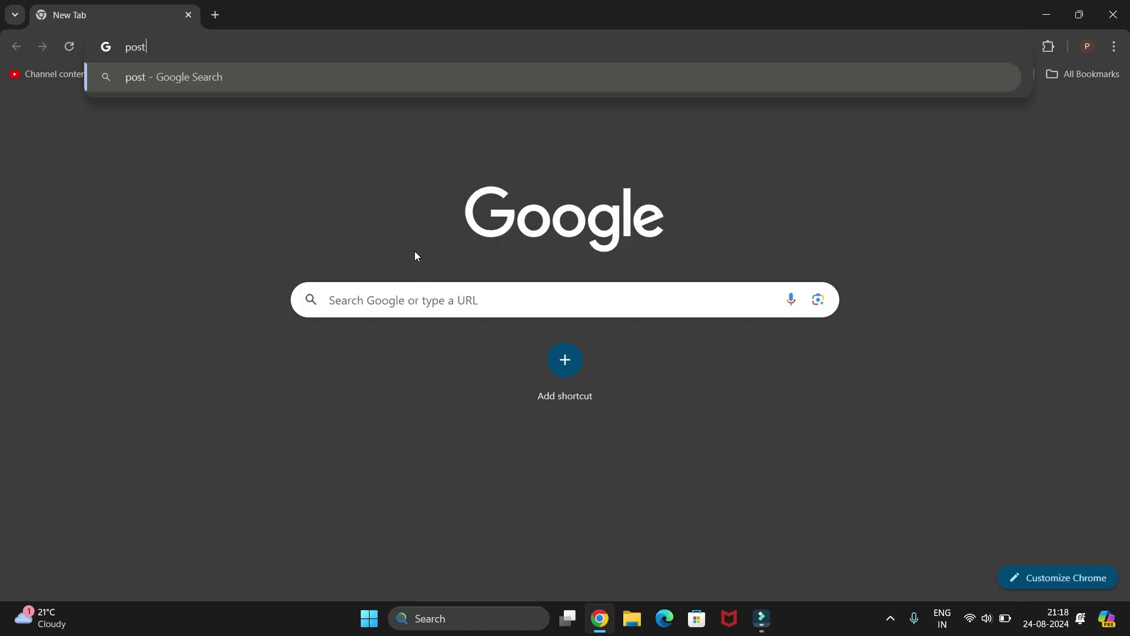
pyautogui.write('gresql')
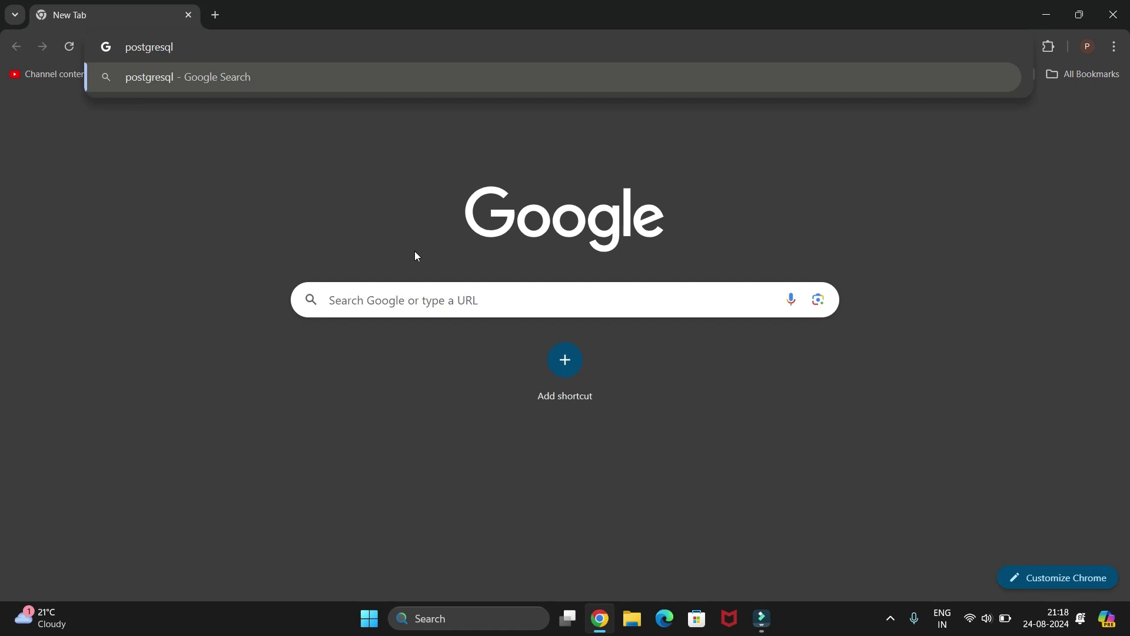
pyautogui.press('Return')
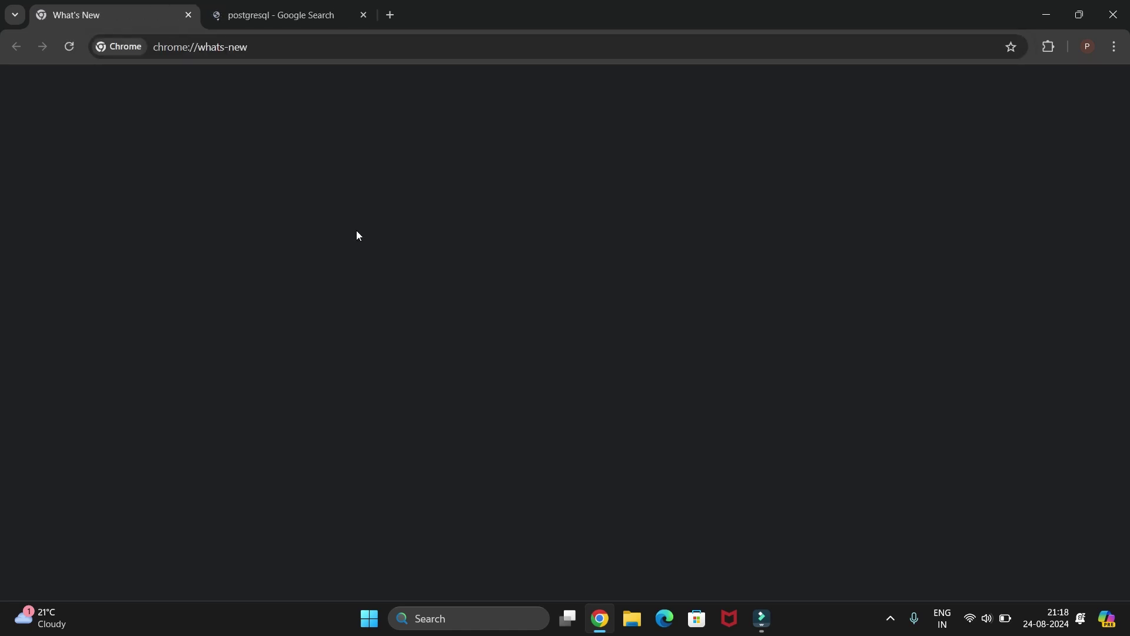
# Close the What's New tab and open the postgresql.org result.
pyautogui.click(190, 16)
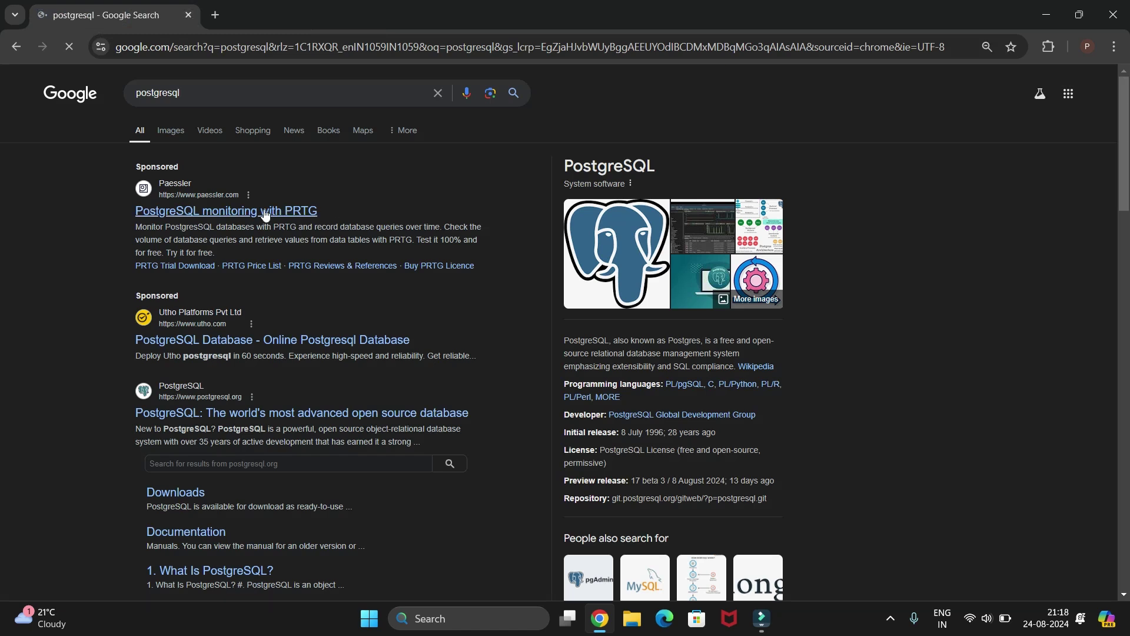
pyautogui.scroll(-1, 313, 356)
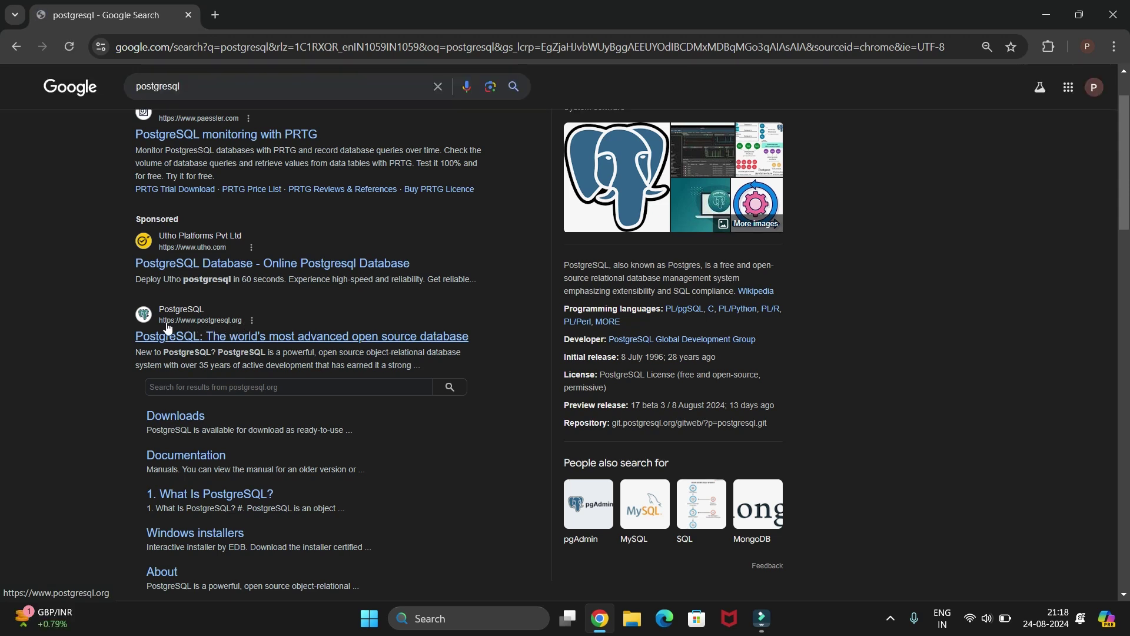
pyautogui.click(206, 342)
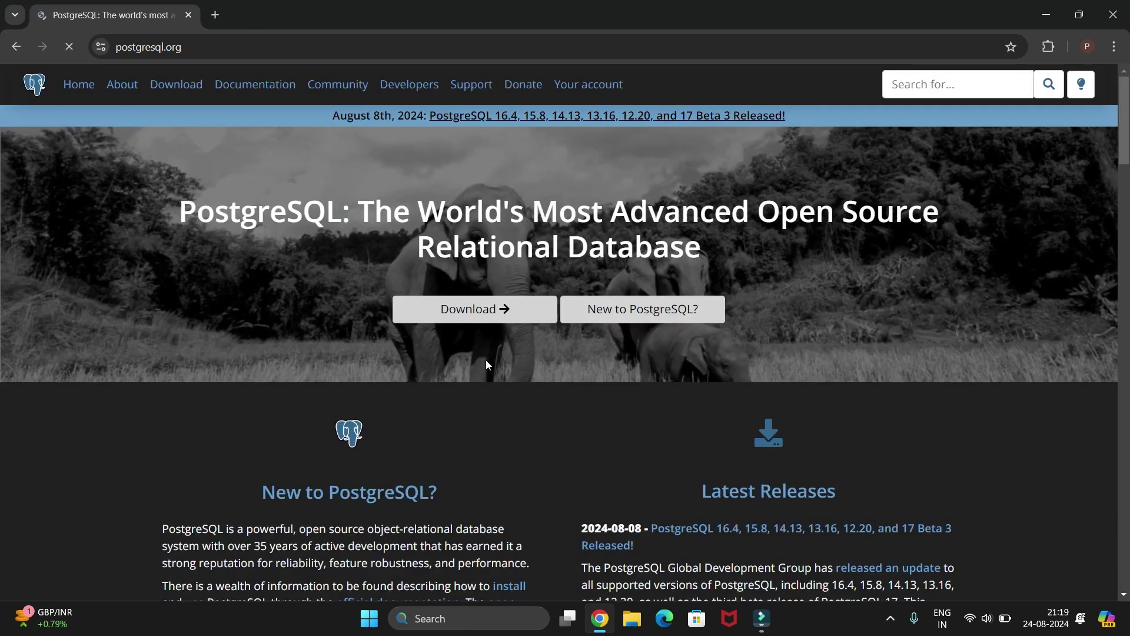
# Go to the Downloads page and choose Windows under Packages and Installers.
pyautogui.click(475, 316)
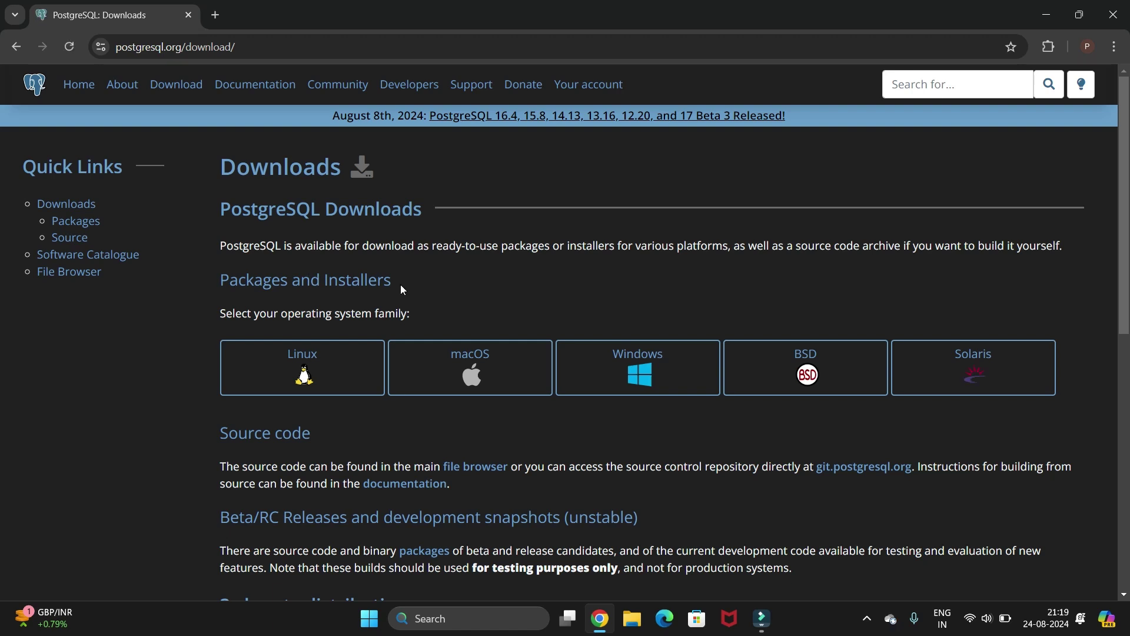
pyautogui.moveTo(400, 284); pyautogui.dragTo(224, 281)
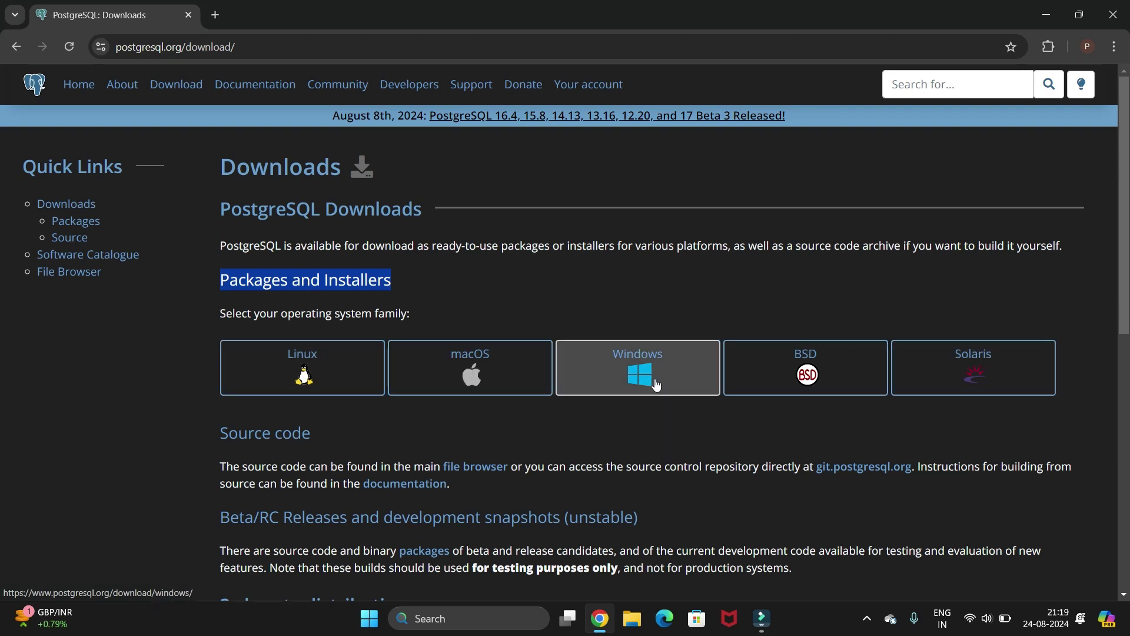
pyautogui.click(643, 421)
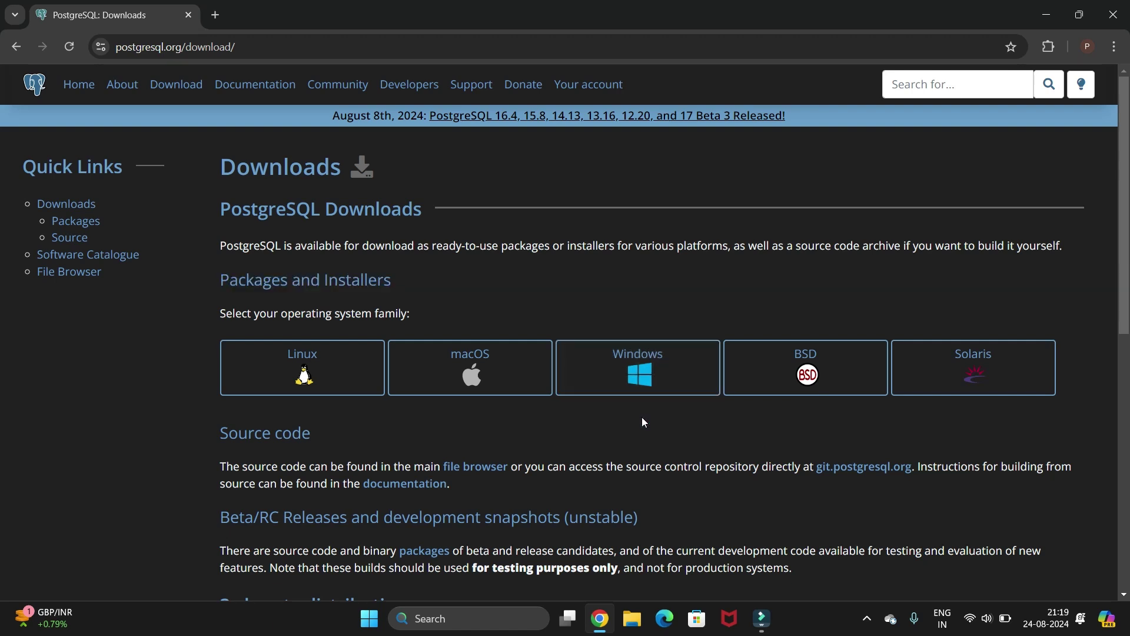
pyautogui.click(639, 371)
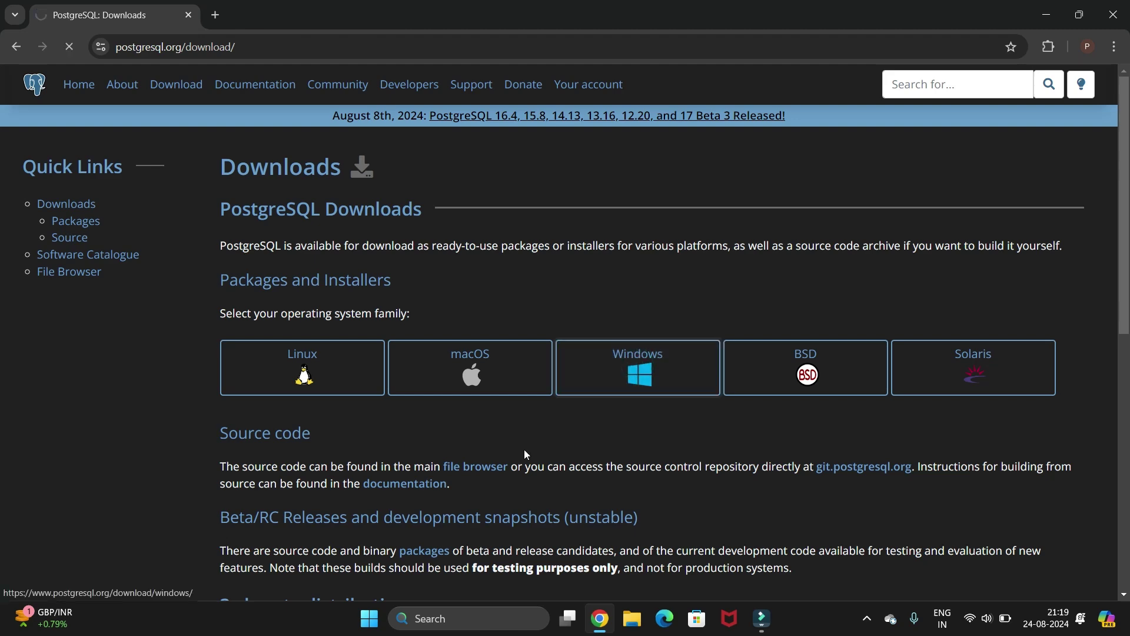
pyautogui.scroll(-4, 525, 451)
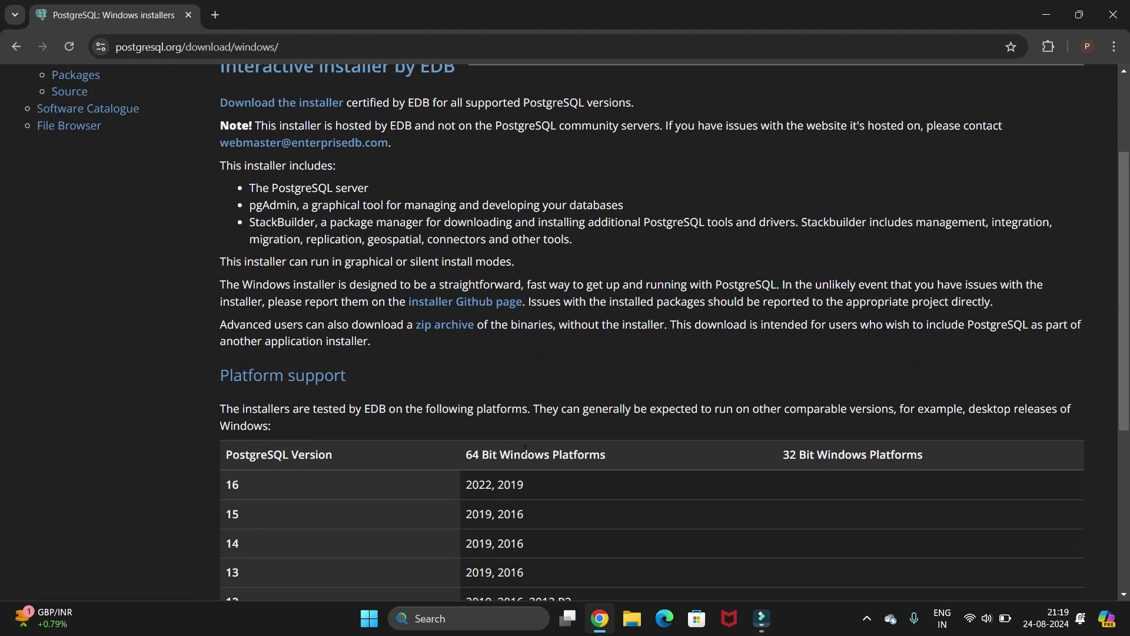
pyautogui.scroll(4, 525, 451)
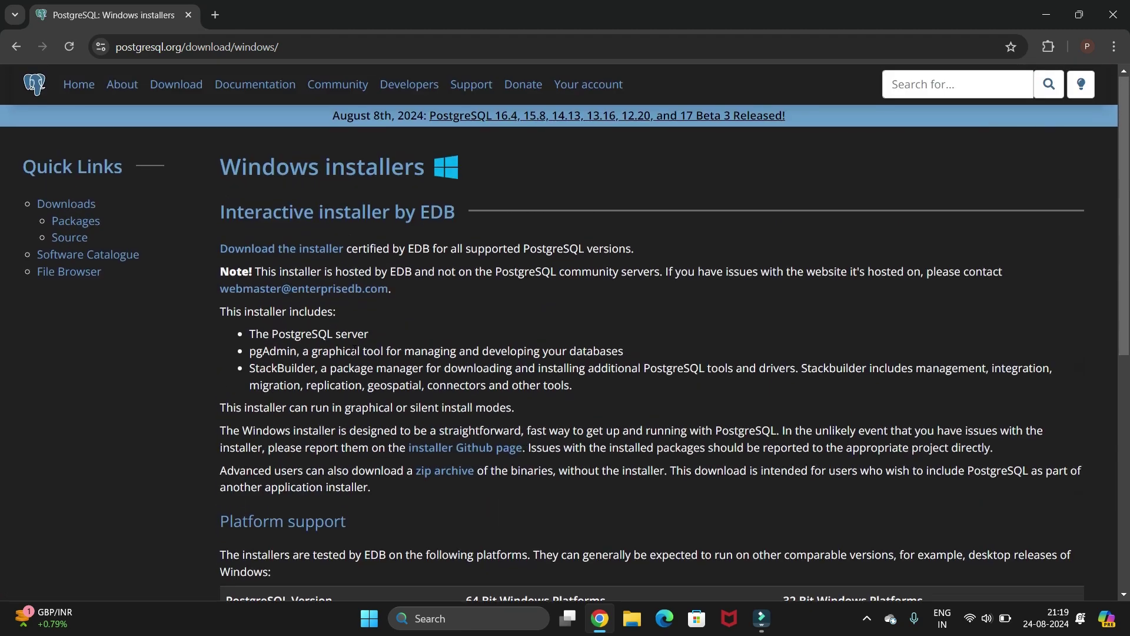
pyautogui.moveTo(210, 250); pyautogui.dragTo(347, 252)
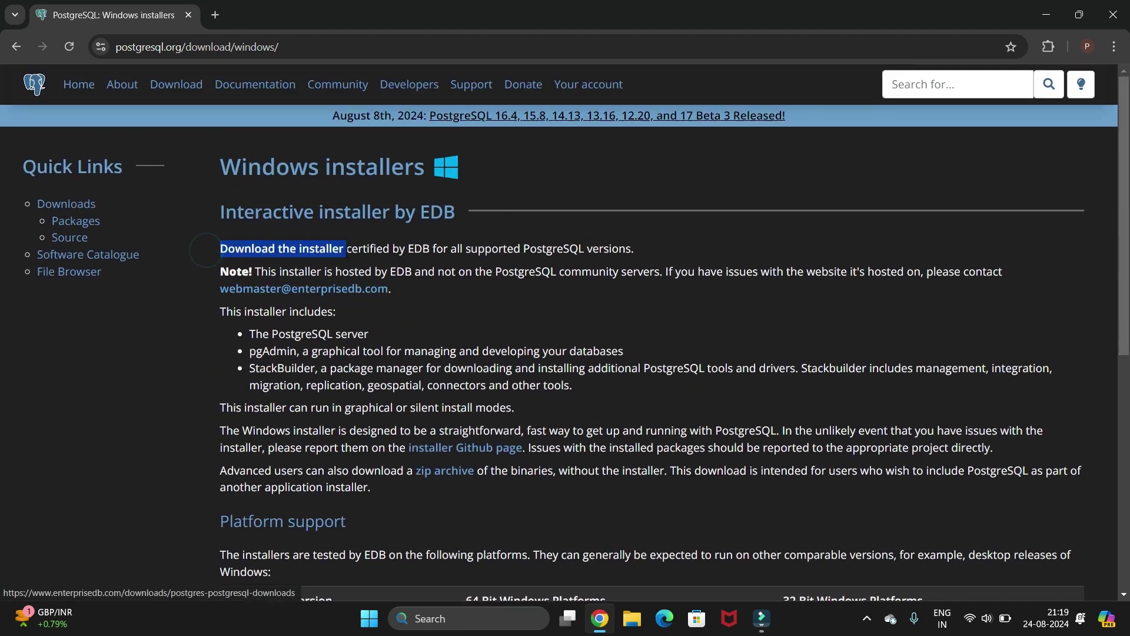
# On EDB's site, download the PostgreSQL 16.4 installer for Windows x86-64.
pyautogui.click(306, 253)
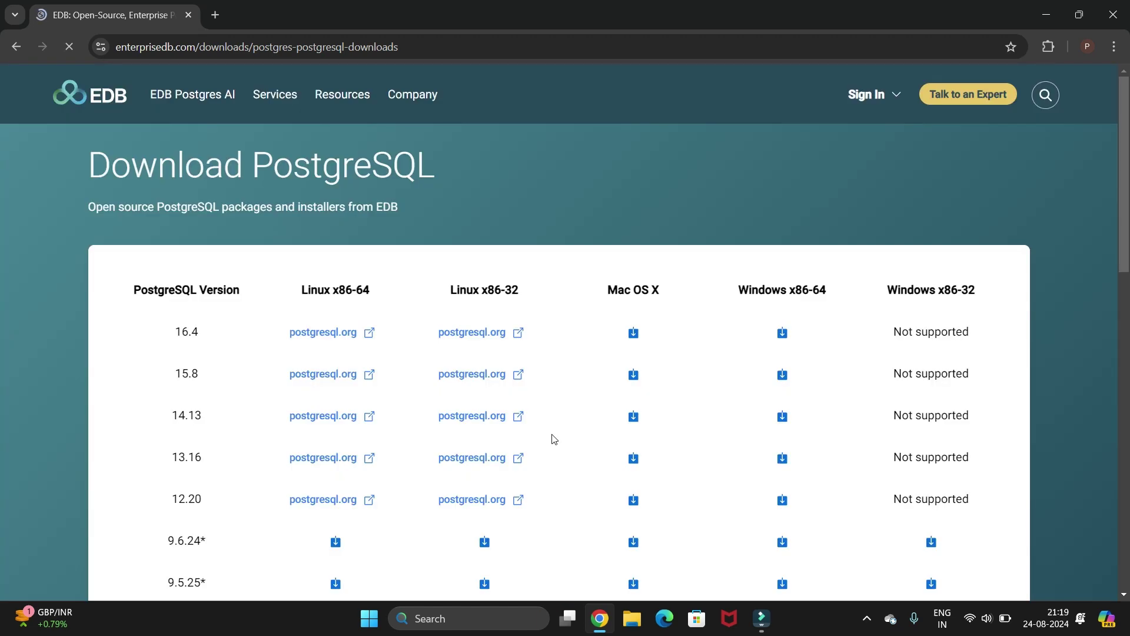
pyautogui.scroll(-1, 551, 437)
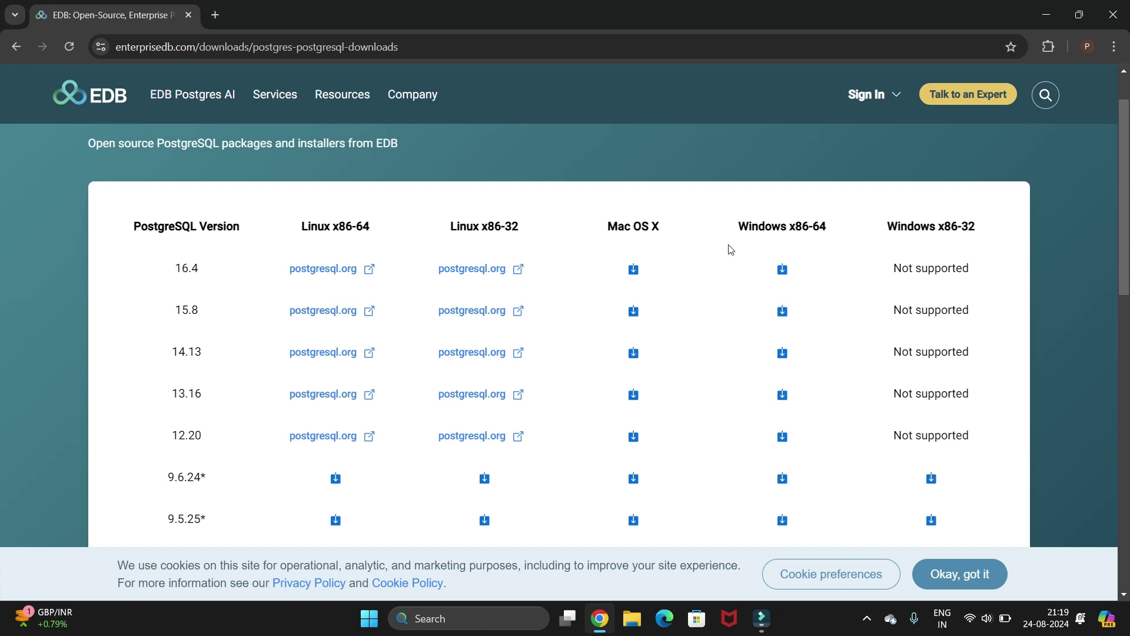
pyautogui.click(733, 227)
pyautogui.click(783, 270)
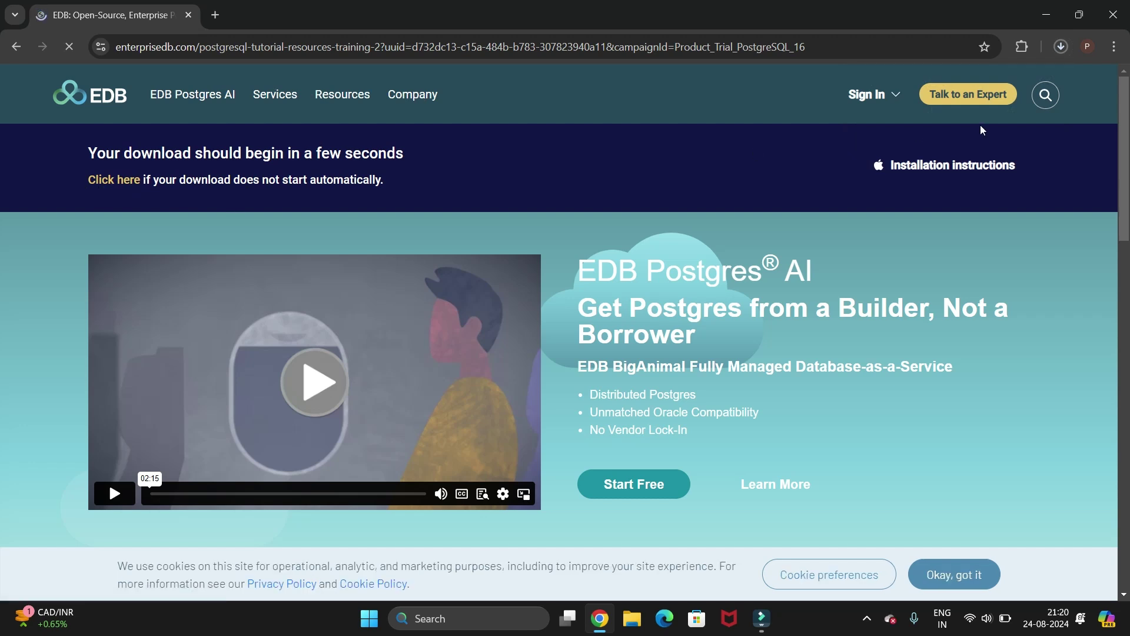
# Show the finished postgresql-16.4-1-windows-x64.exe download in its Downloads folder.
pyautogui.click(1062, 47)
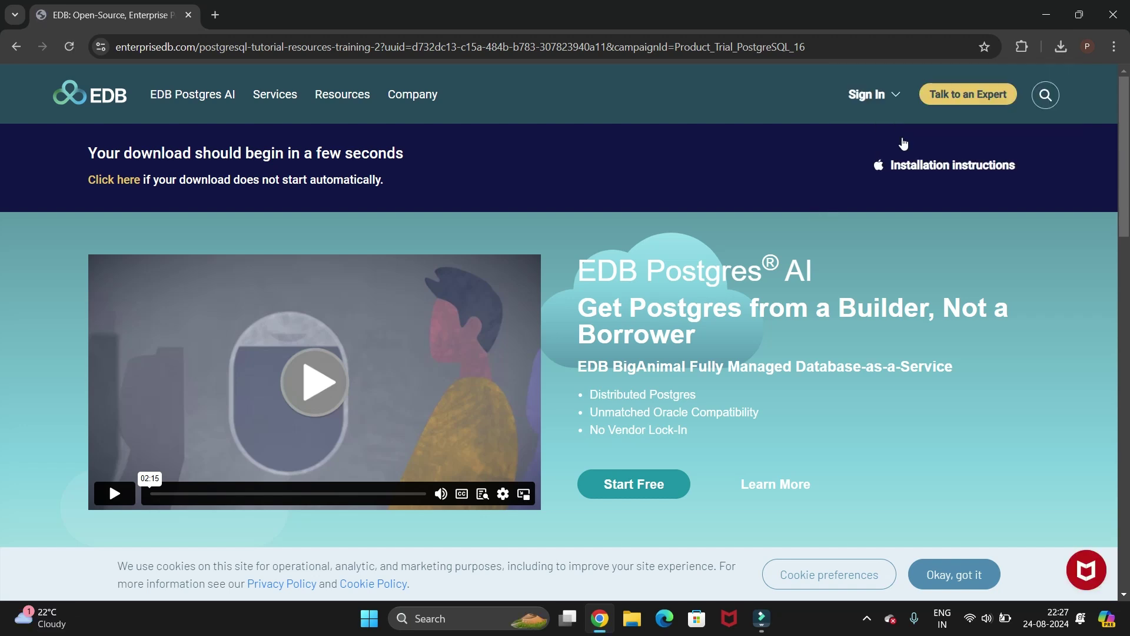
pyautogui.click(1060, 51)
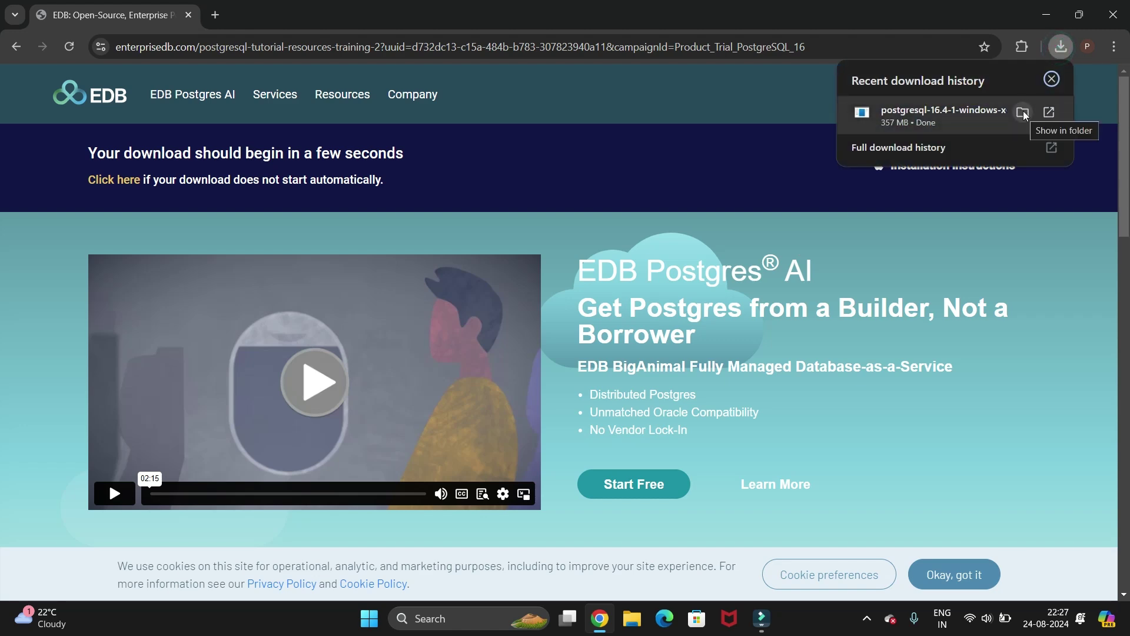
pyautogui.click(1024, 112)
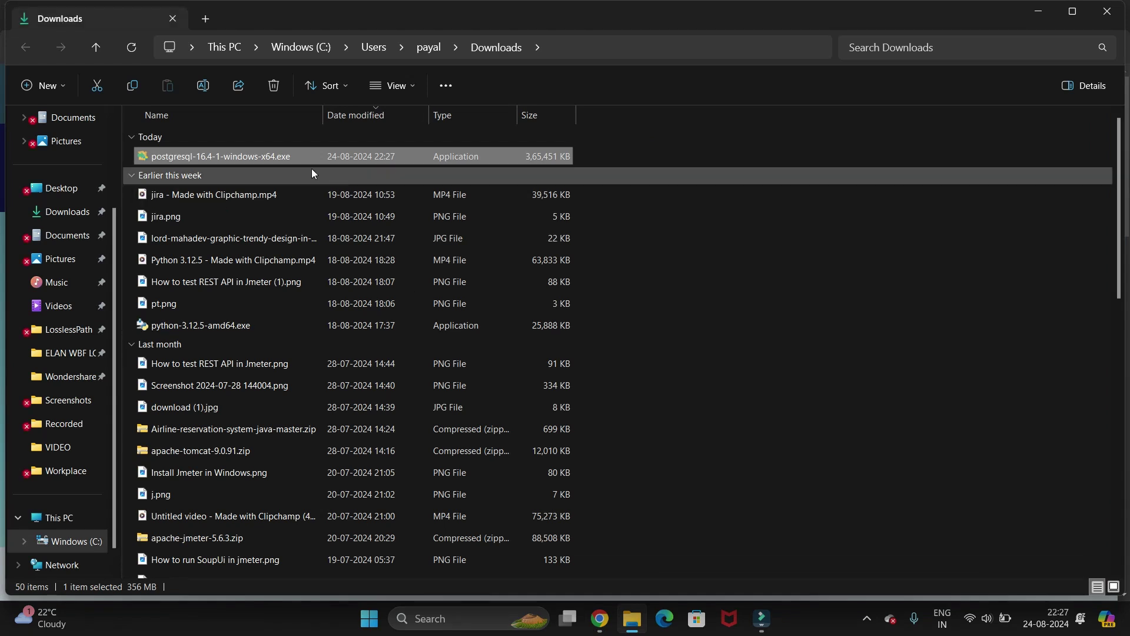
# Run postgresql-16.4-1-windows-x64.exe and minimize the Downloads window.
pyautogui.doubleClick(273, 157)
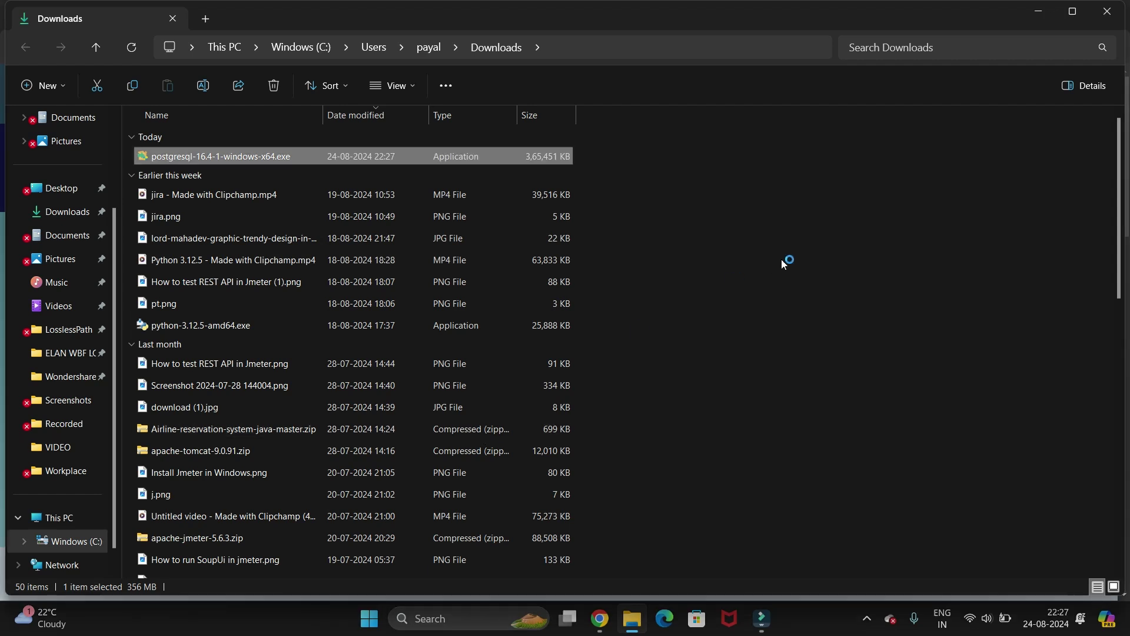
pyautogui.click(1043, 19)
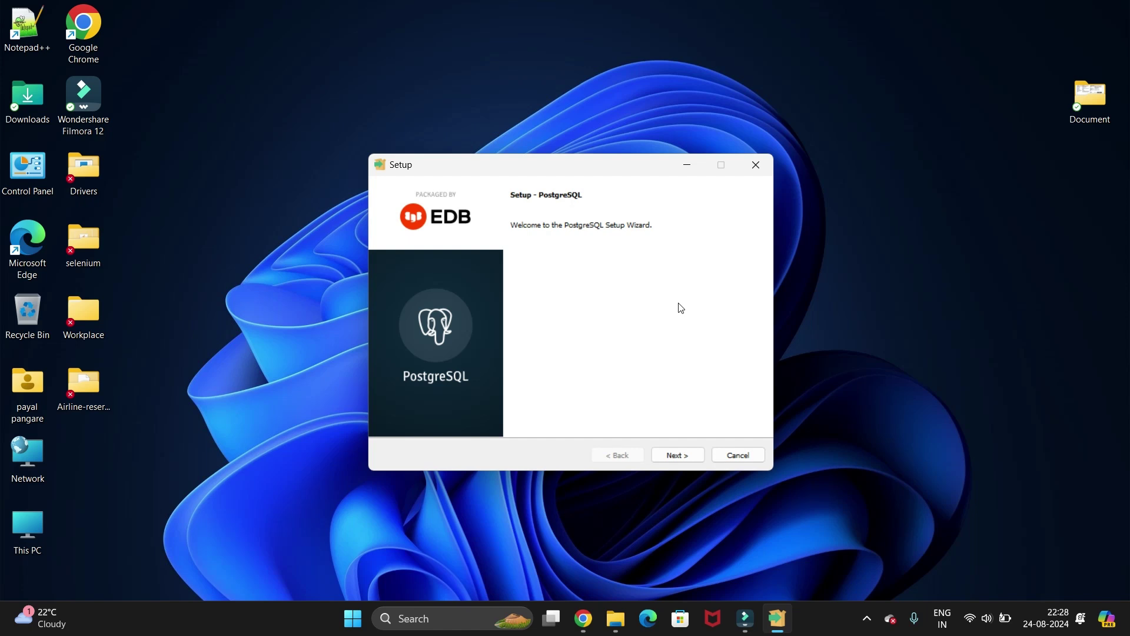
# Move past the welcome page and accept the default installation directory.
pyautogui.click(683, 455)
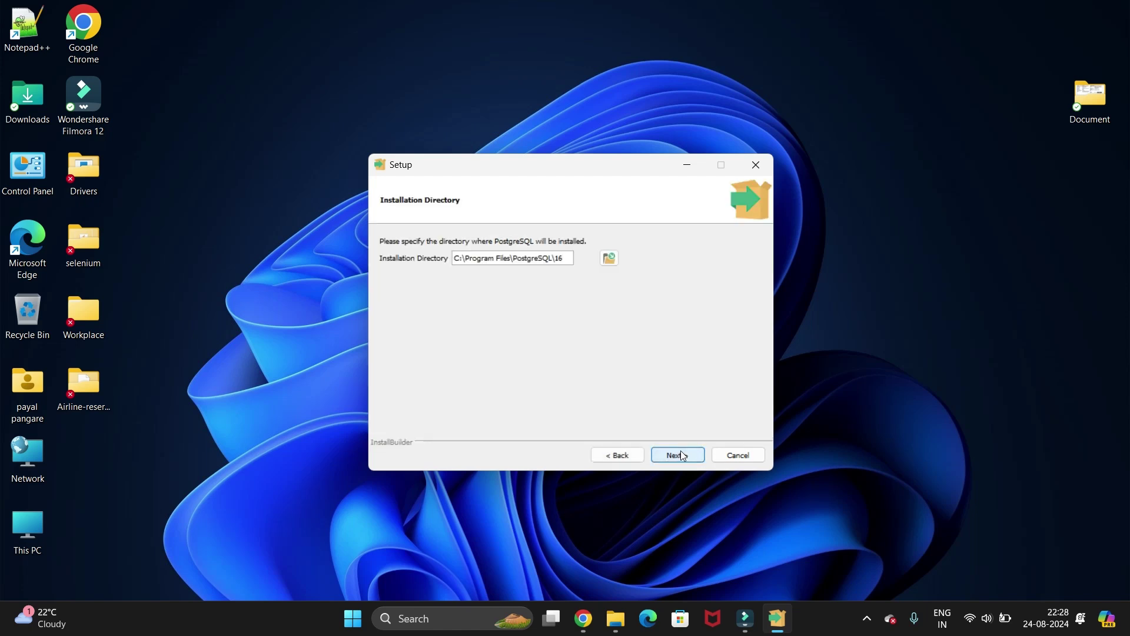
pyautogui.moveTo(568, 260); pyautogui.dragTo(453, 262)
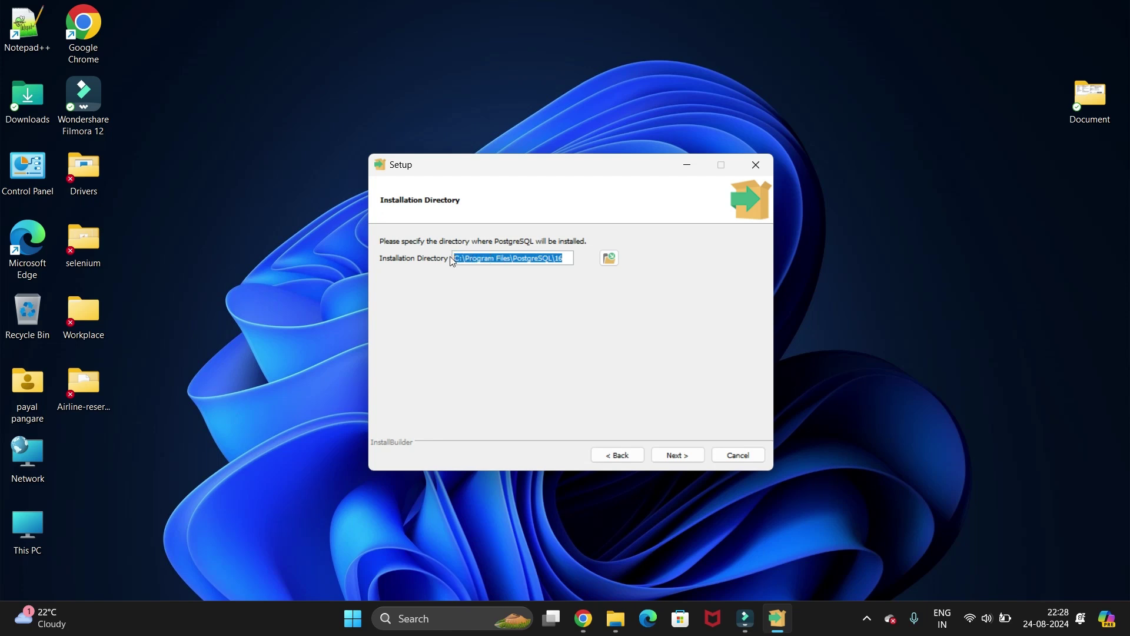
pyautogui.click(565, 261)
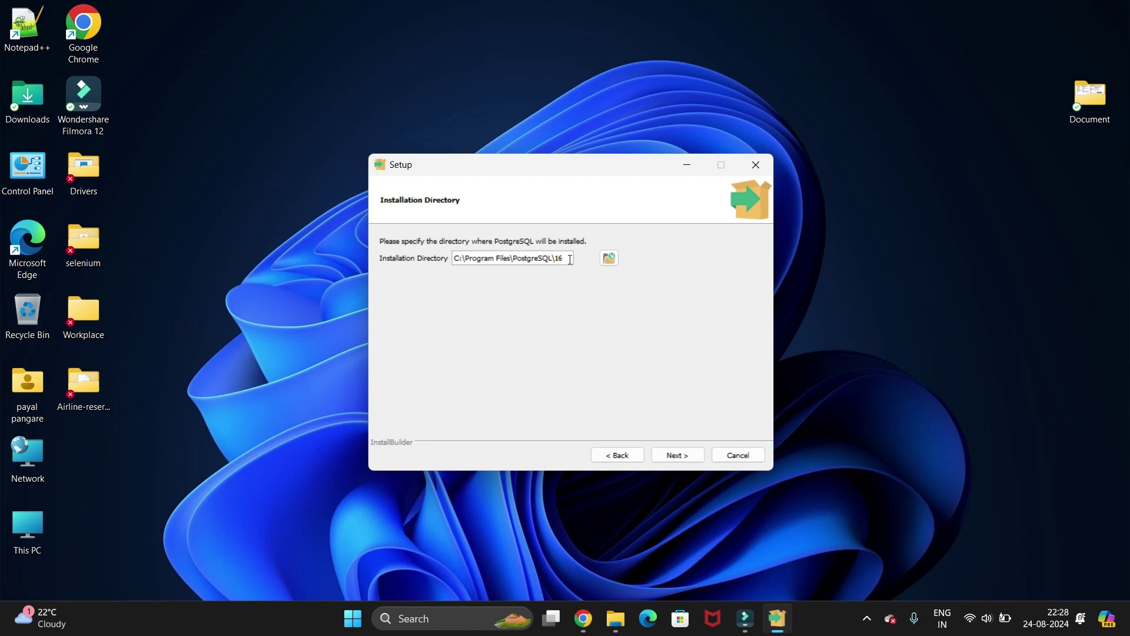
pyautogui.moveTo(564, 260); pyautogui.dragTo(453, 260)
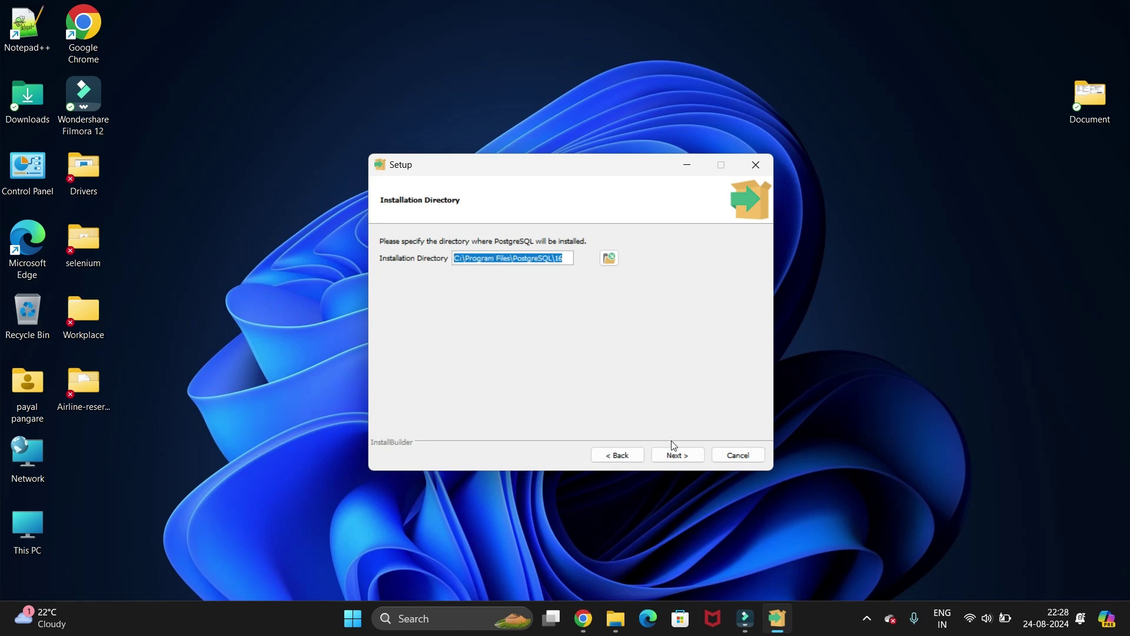
pyautogui.click(677, 457)
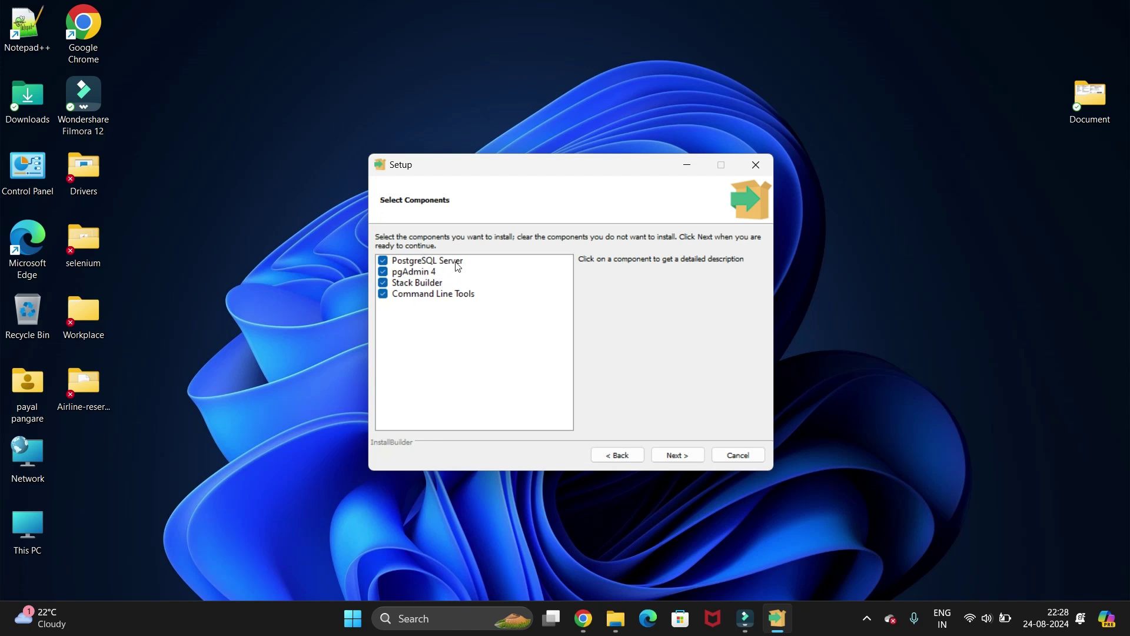
# Review each component's description, keeping all four selected, and continue.
pyautogui.click(458, 266)
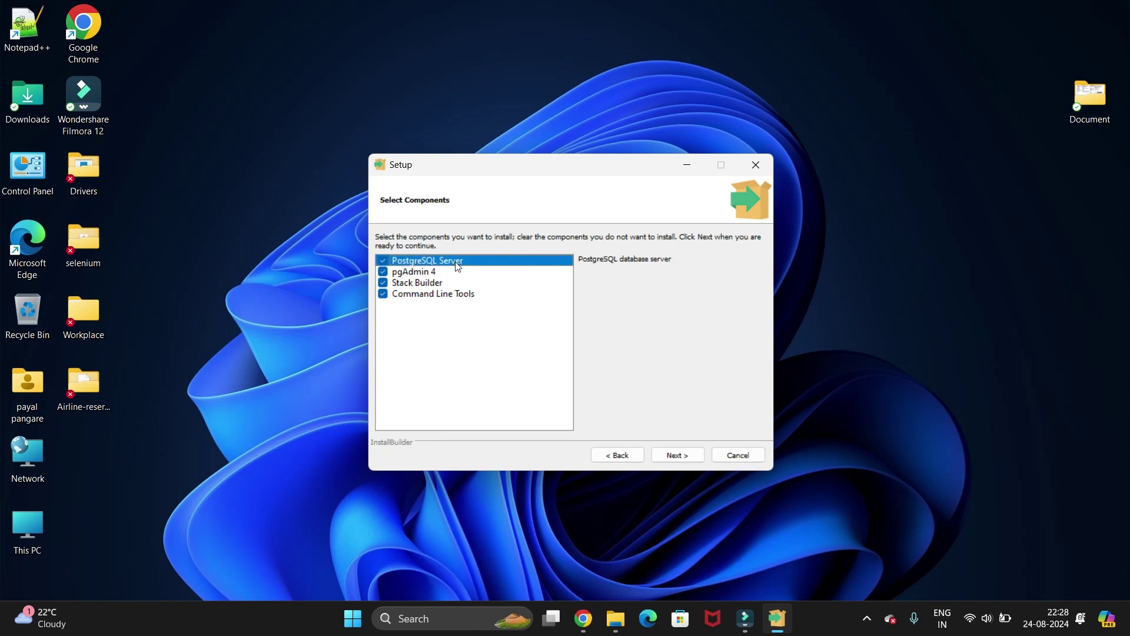
pyautogui.click(429, 282)
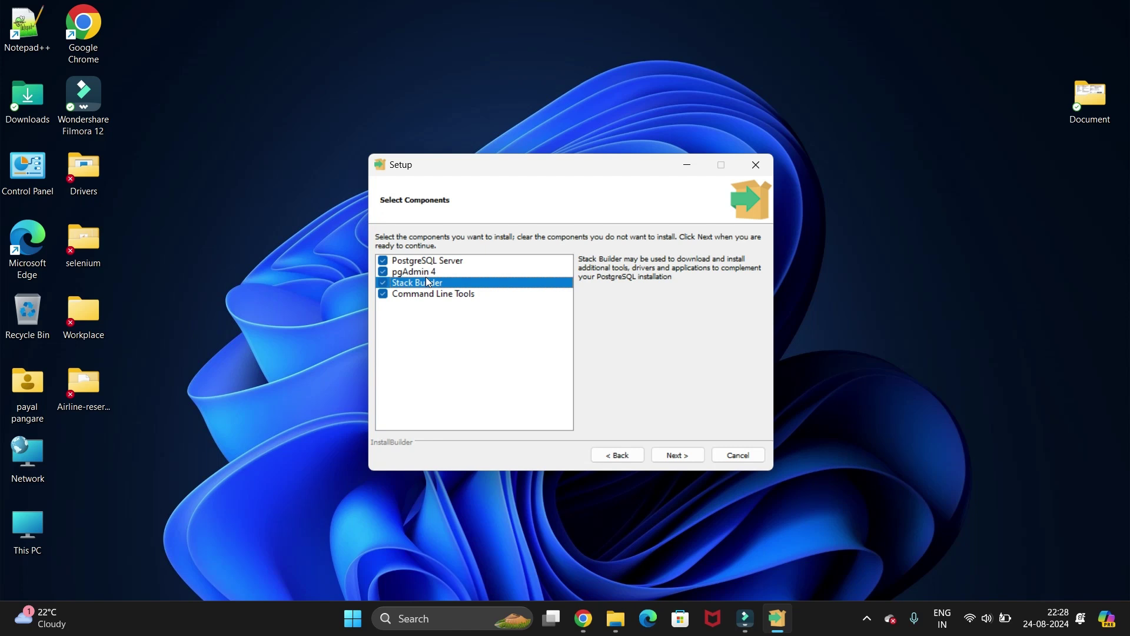
pyautogui.click(425, 273)
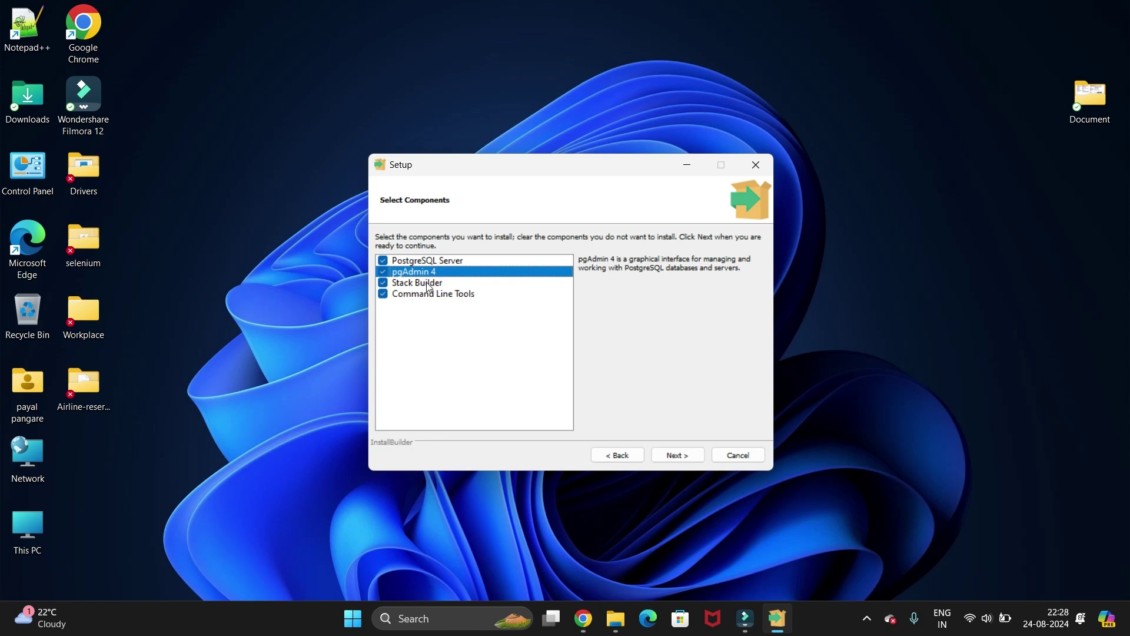
pyautogui.click(430, 287)
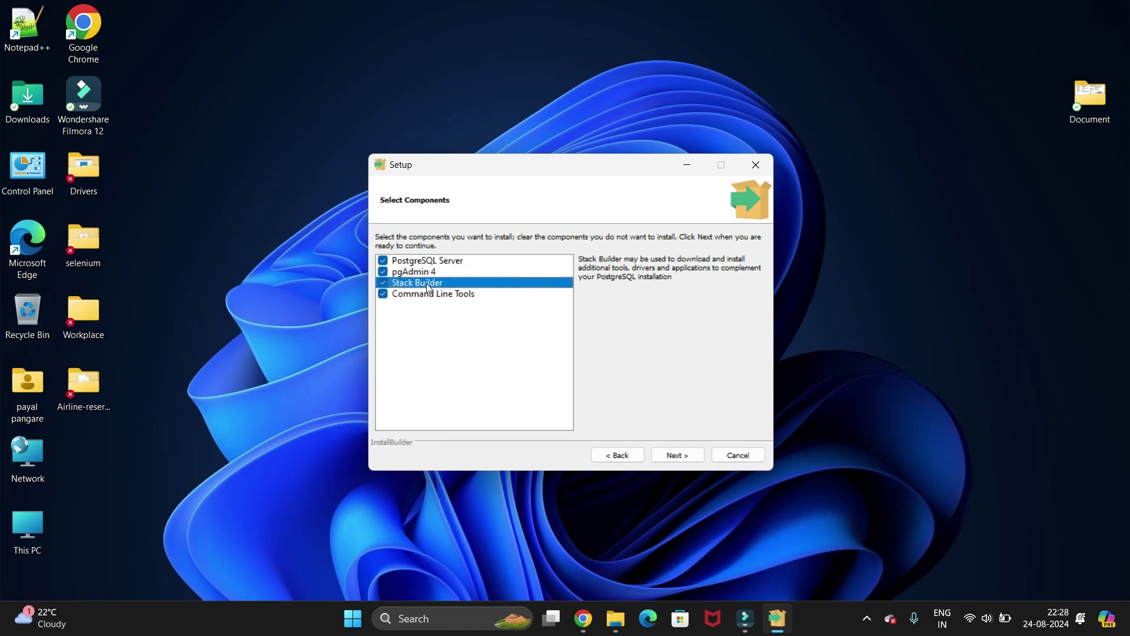
pyautogui.click(430, 297)
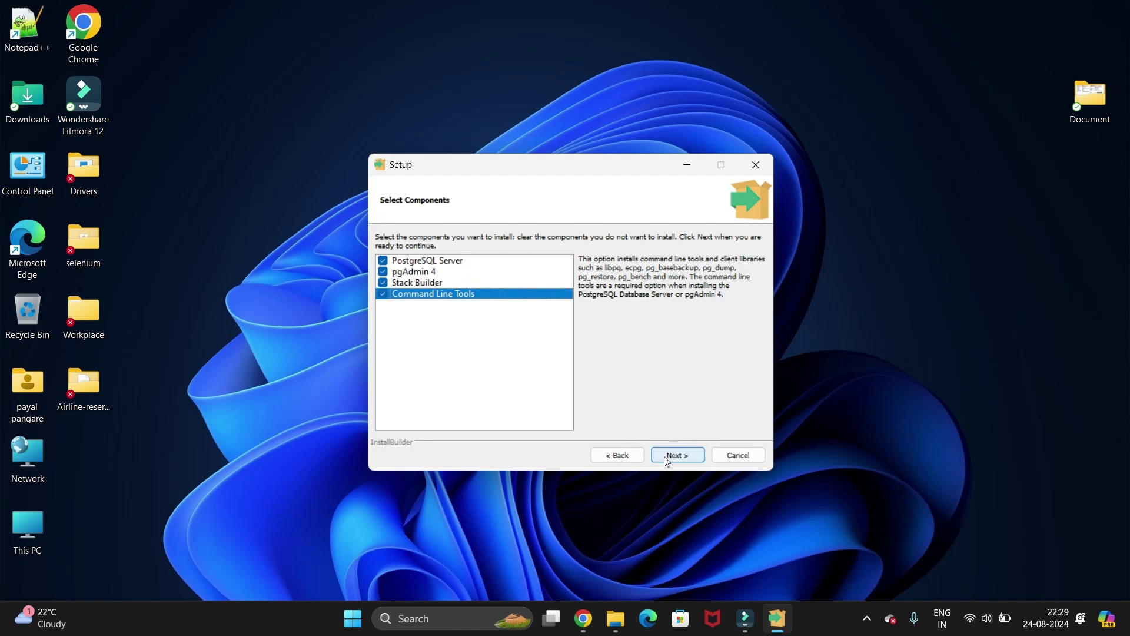
pyautogui.click(682, 456)
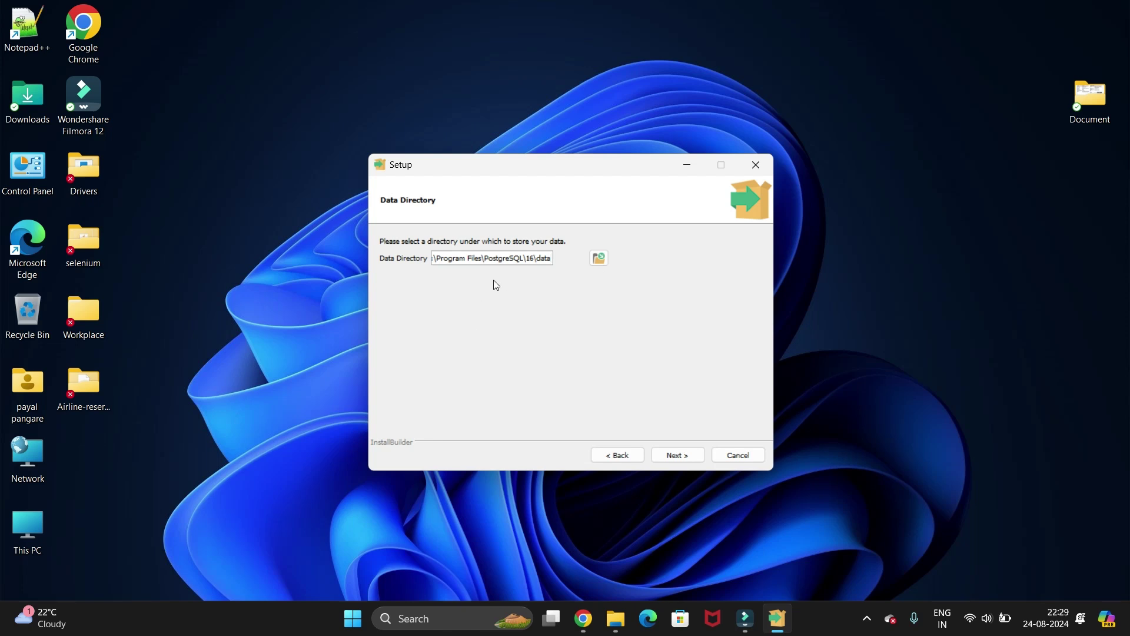
# Keep the default data directory, enter the superuser password, and keep port 5432.
pyautogui.click(676, 456)
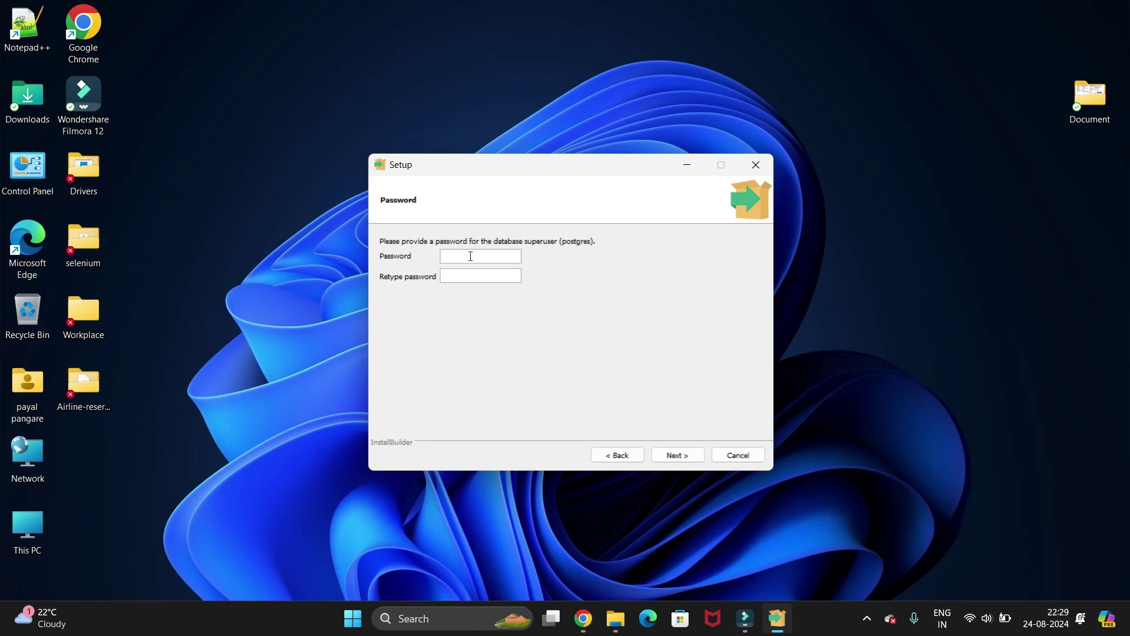
pyautogui.moveTo(469, 256); pyautogui.dragTo(440, 263)
pyautogui.click(687, 458)
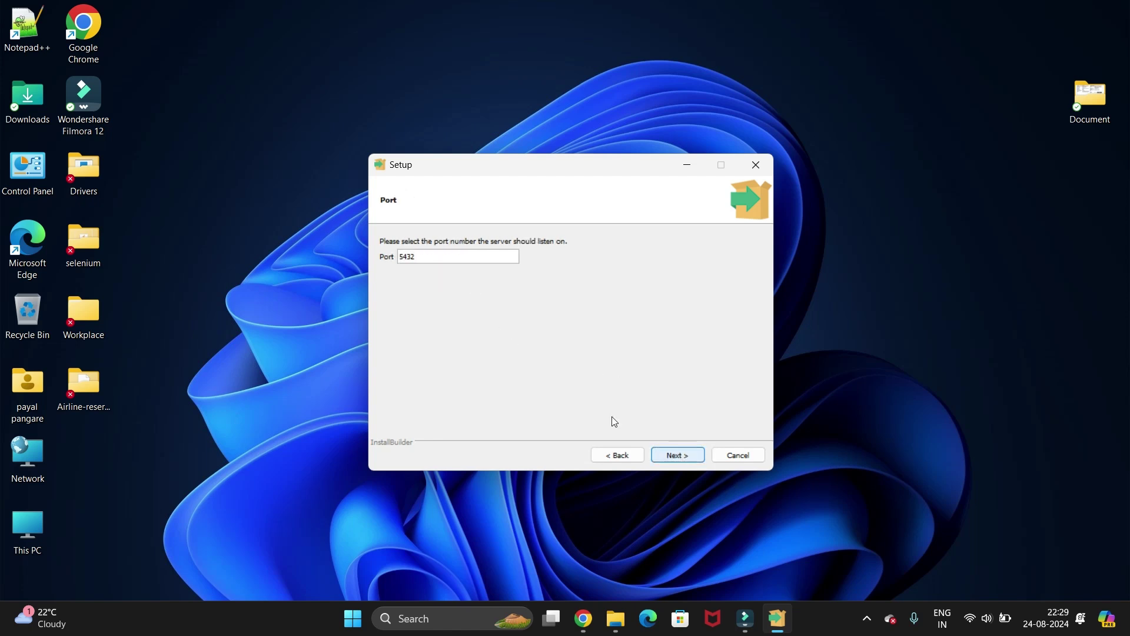
pyautogui.doubleClick(411, 260)
pyautogui.click(673, 458)
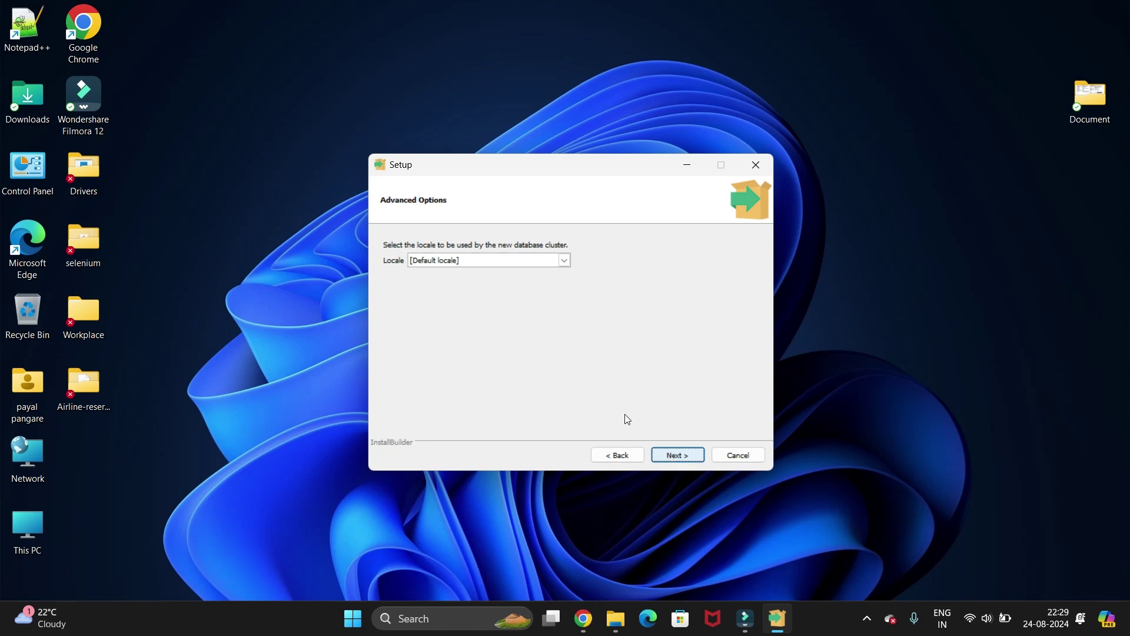
# Keep the default locale, accept the summary, and install PostgreSQL 16 to completion.
pyautogui.click(675, 460)
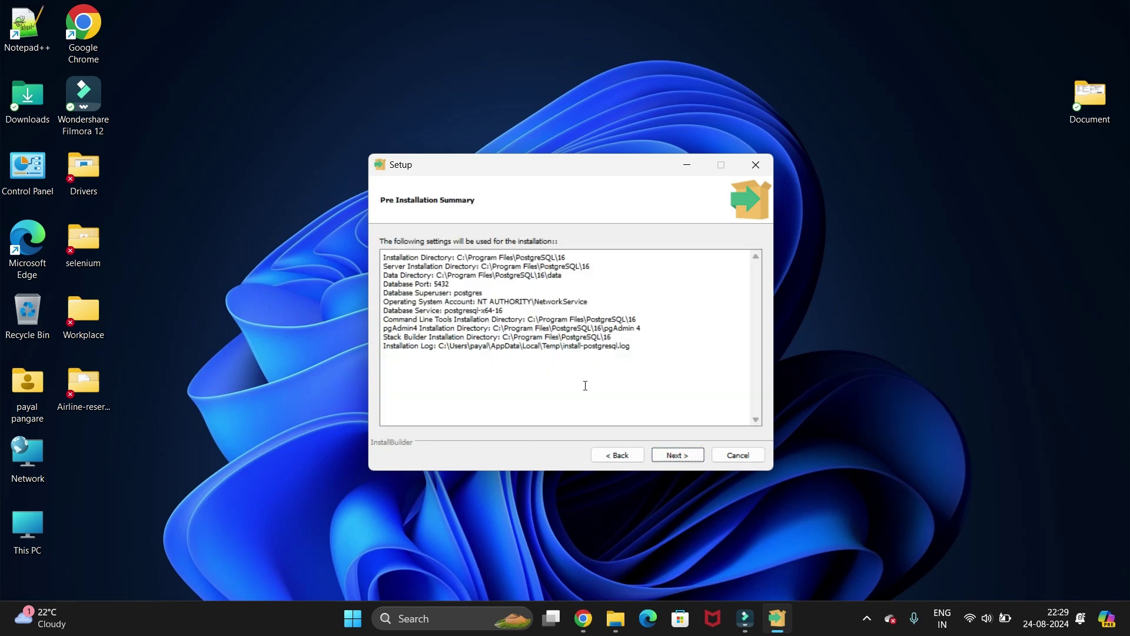
pyautogui.click(671, 458)
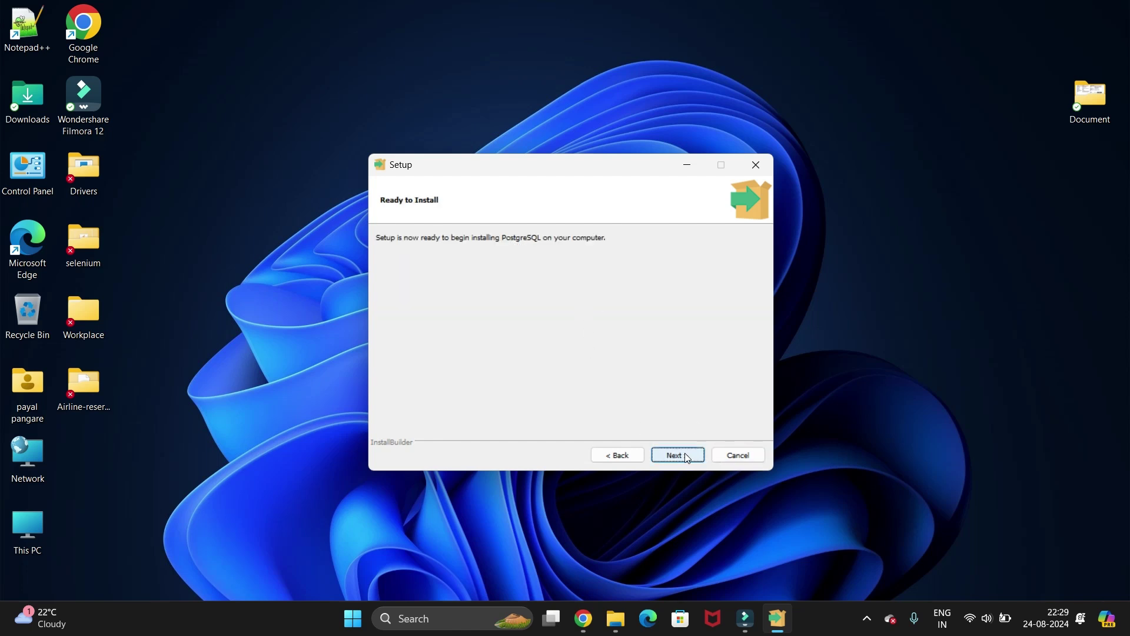
pyautogui.click(687, 457)
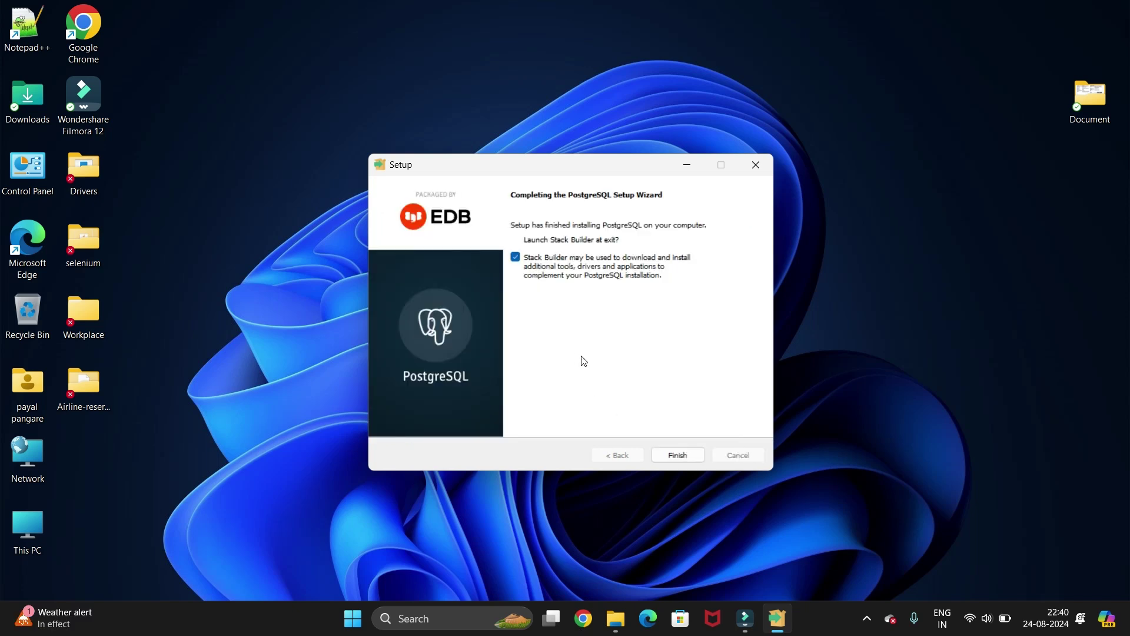
# Finish setup, then exit the Stack Builder 4.2.1 wizard without installing add-ons.
pyautogui.click(678, 456)
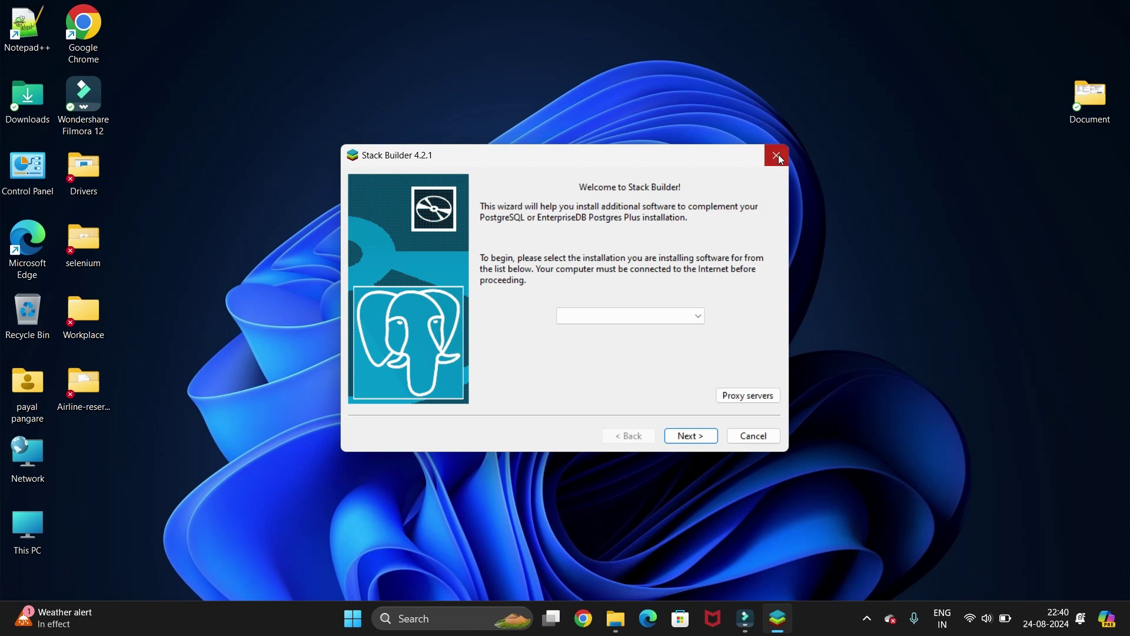
pyautogui.click(758, 437)
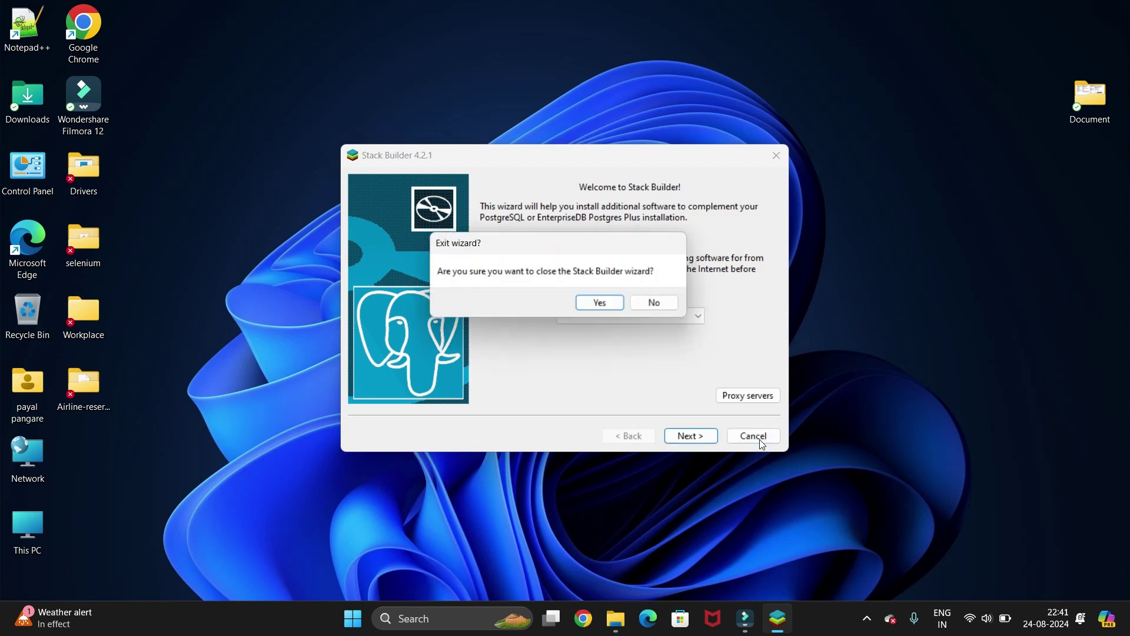
pyautogui.click(597, 303)
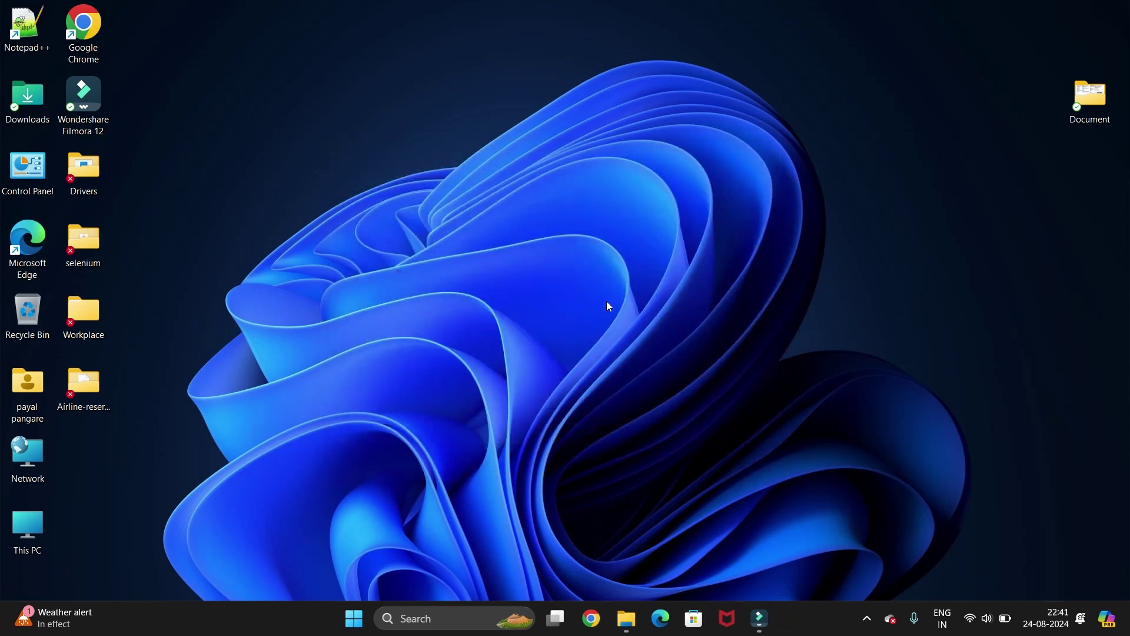
# Search Windows for 'pg' and launch the pgAdmin 4 best-match app.
pyautogui.click(436, 619)
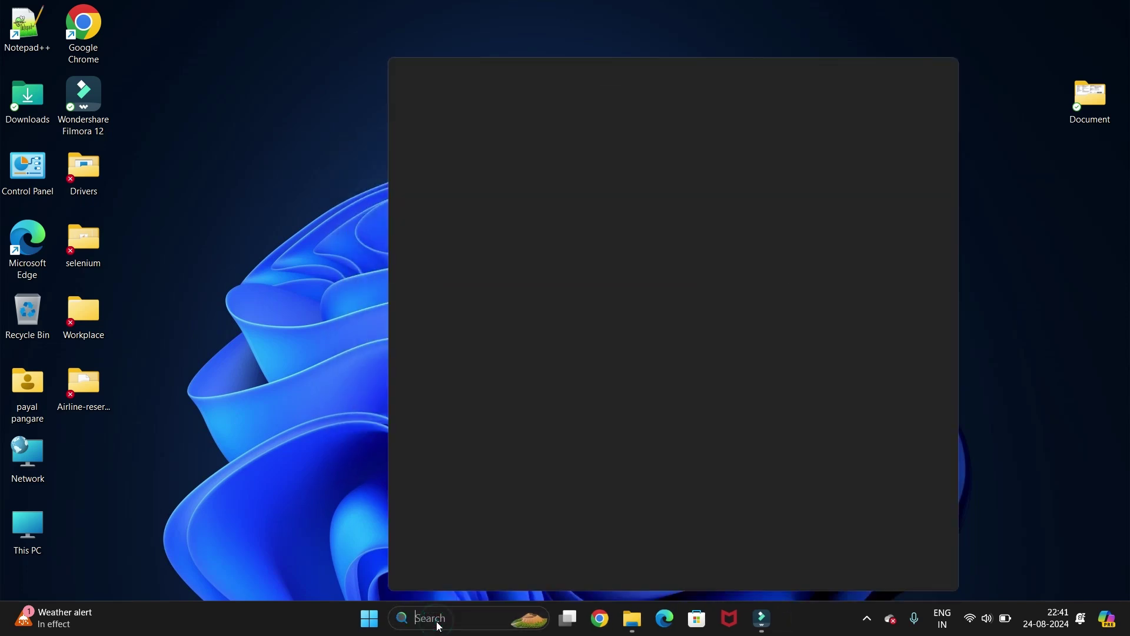
pyautogui.write('photospg')
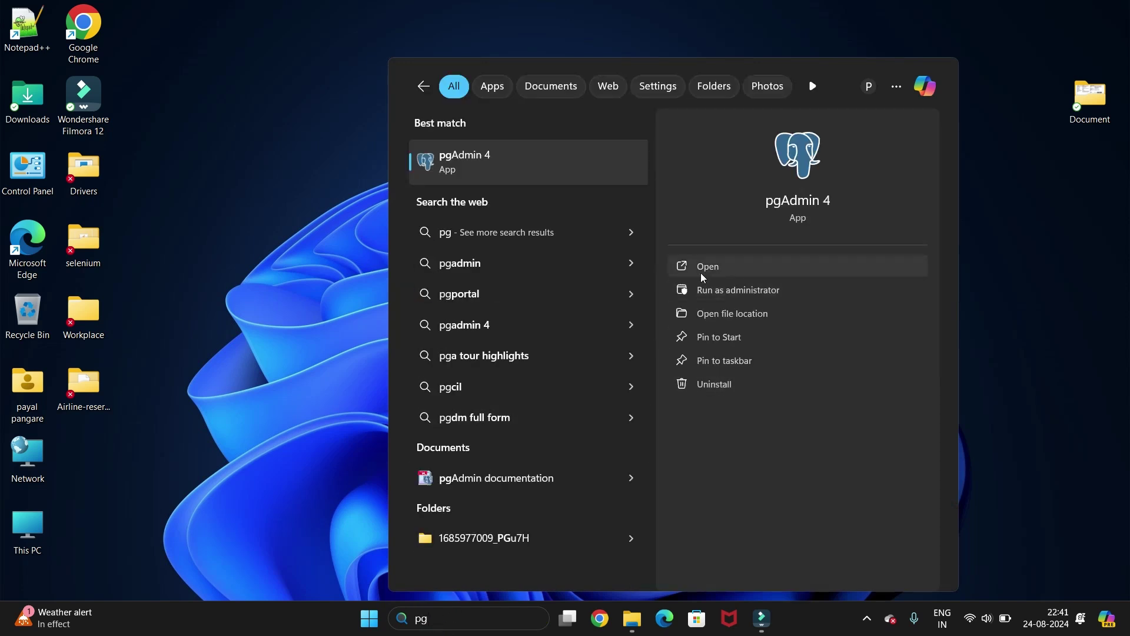
pyautogui.click(702, 274)
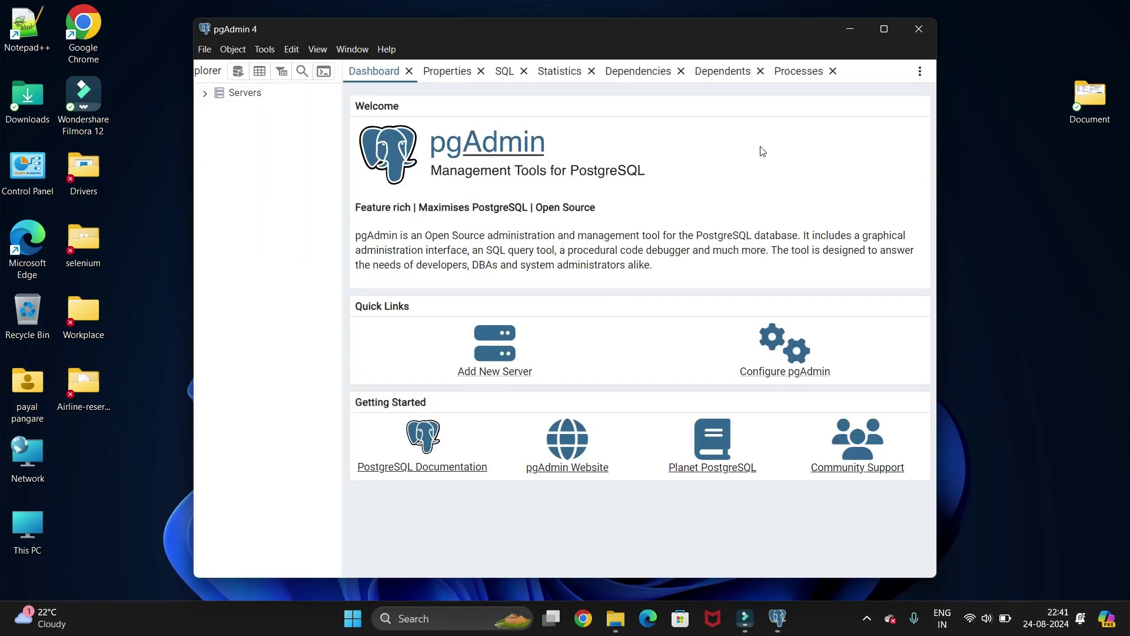
# Maximize pgAdmin 4, expand Servers and start connecting to PostgreSQL 16.
pyautogui.click(885, 29)
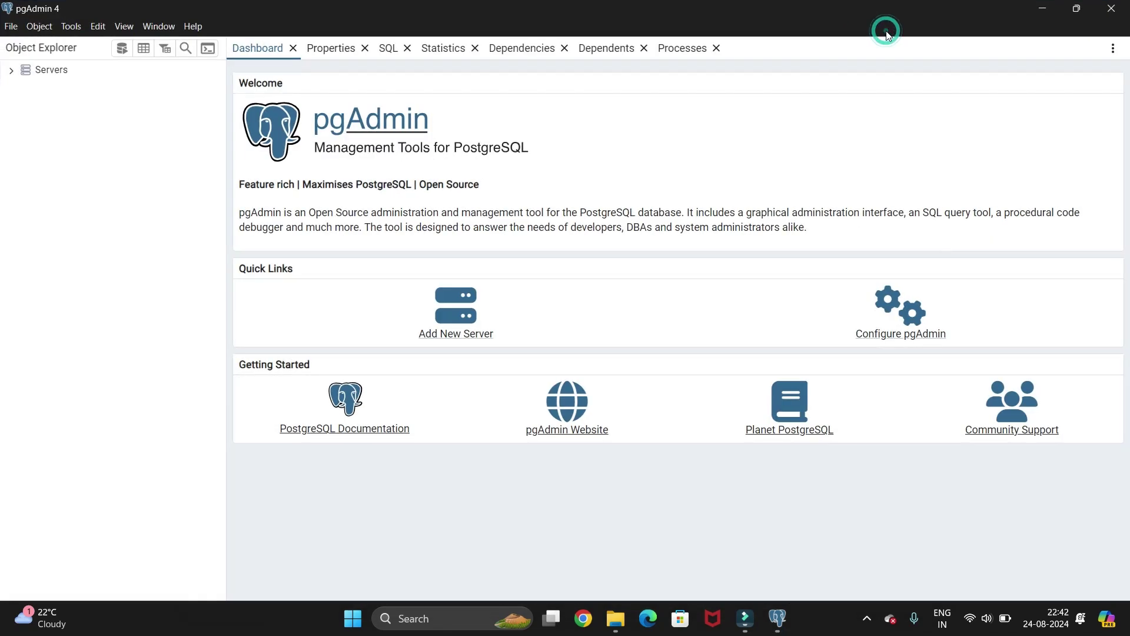
pyautogui.click(11, 71)
pyautogui.doubleClick(37, 88)
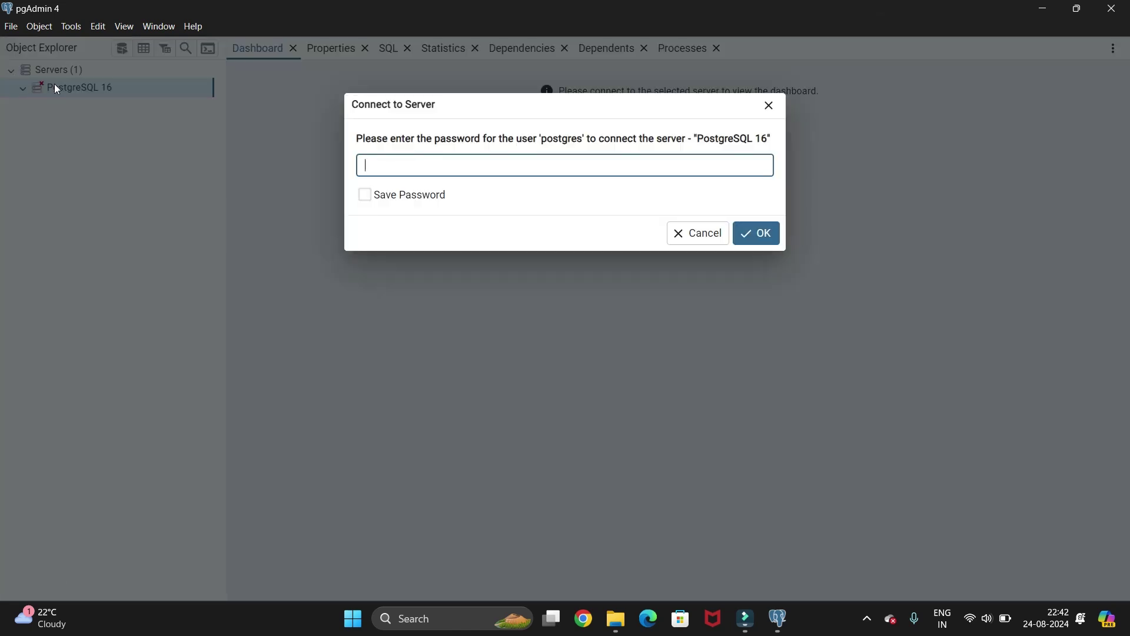
# Enter the postgres user's password, tick Save Password, and submit the connection.
pyautogui.click(447, 170)
pyautogui.click(405, 202)
pyautogui.click(405, 202)
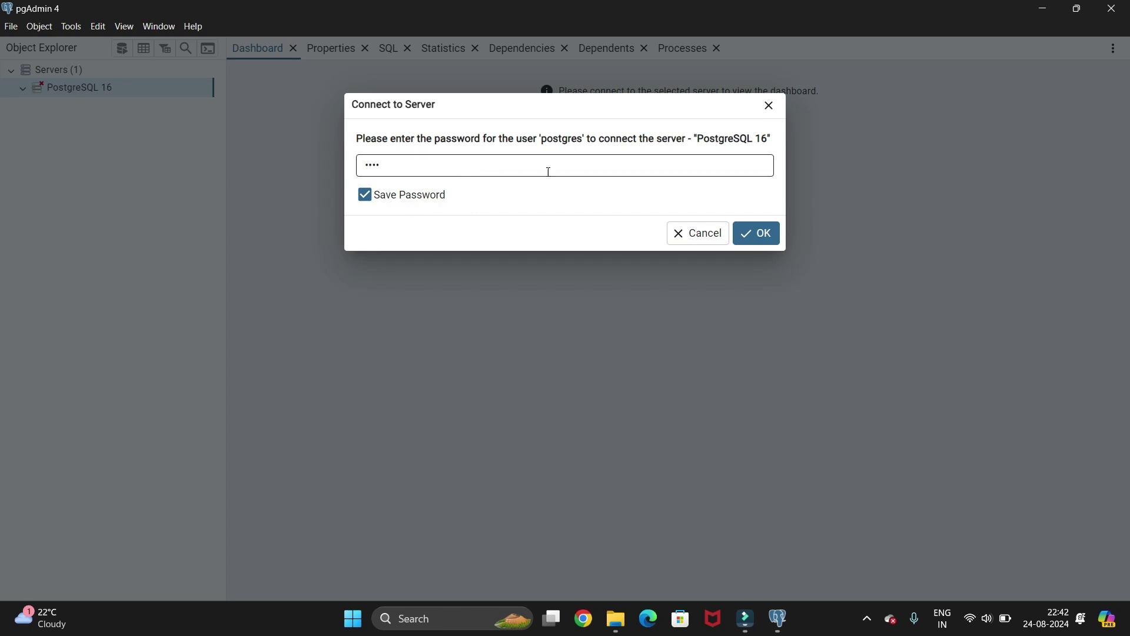
pyautogui.click(765, 235)
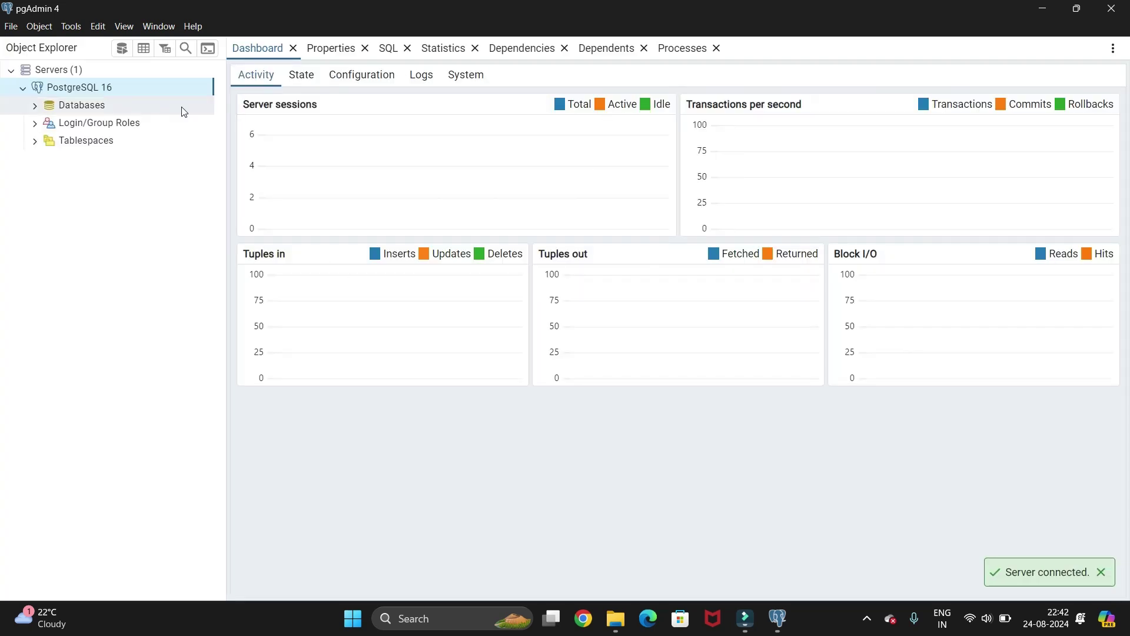
# Expand Databases to show the postgres database, then browse the File and Object menus.
pyautogui.click(35, 106)
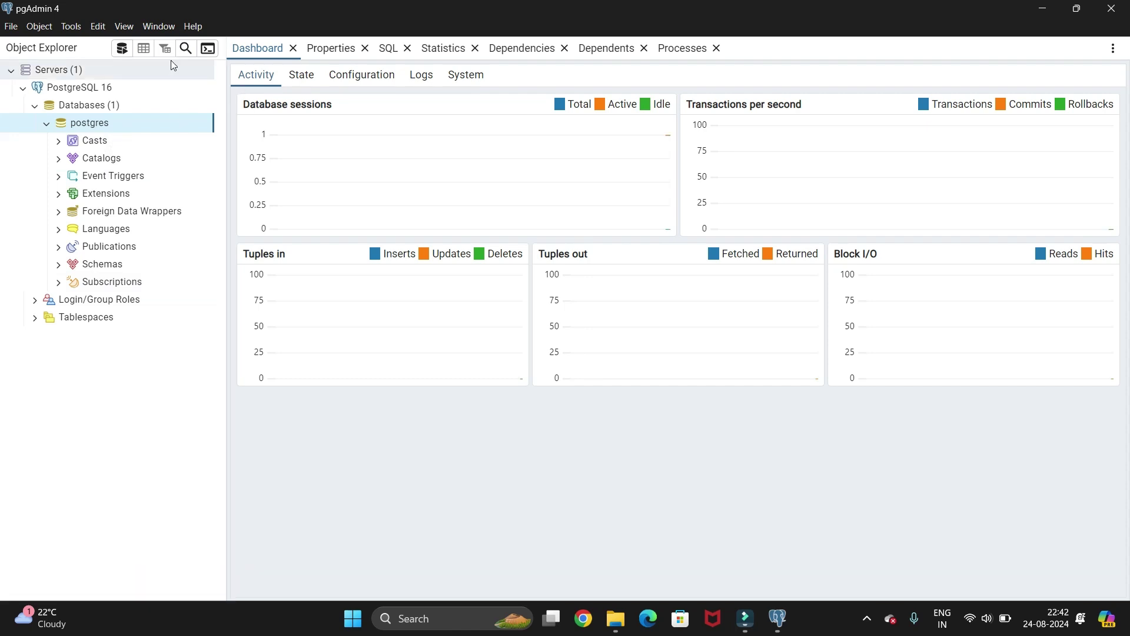
pyautogui.click(16, 30)
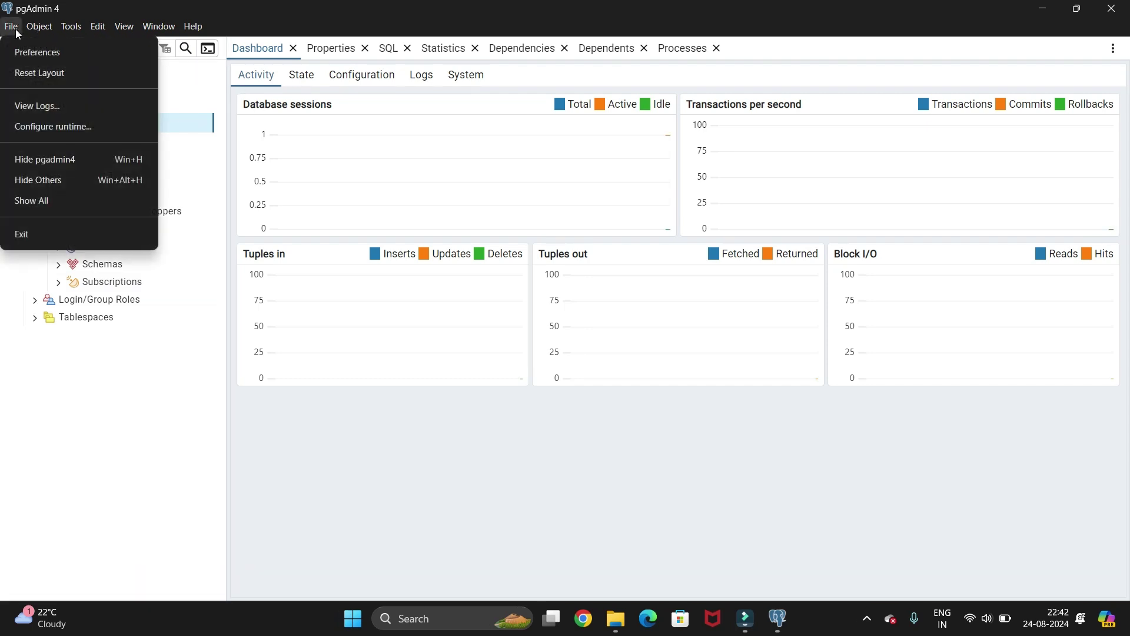
pyautogui.moveTo(42, 26)
pyautogui.moveTo(81, 51)
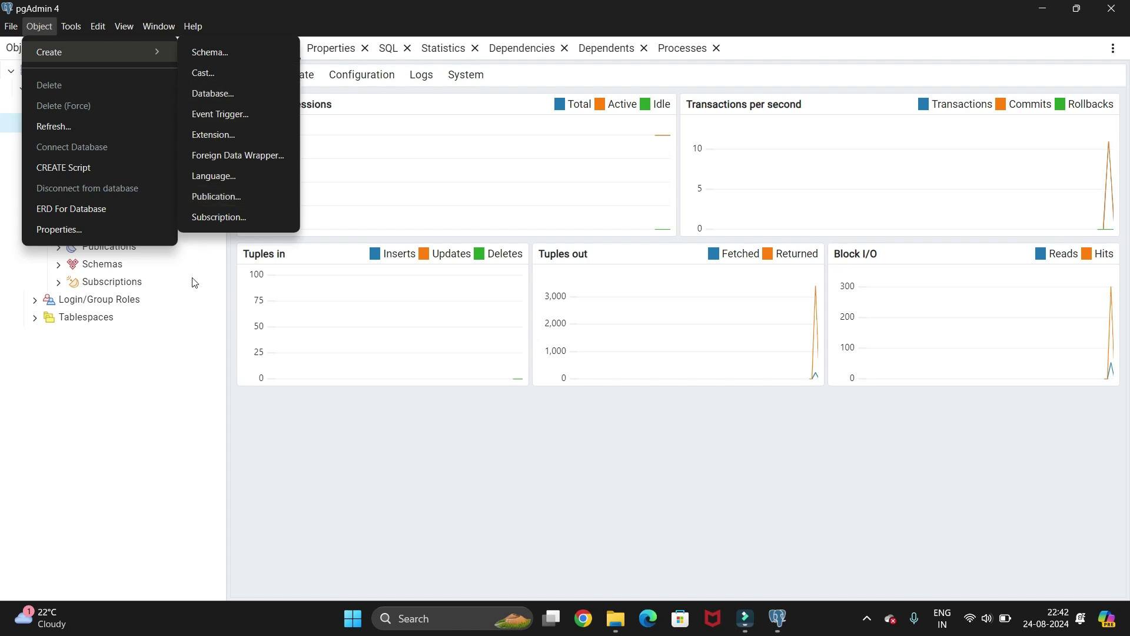
pyautogui.click(208, 352)
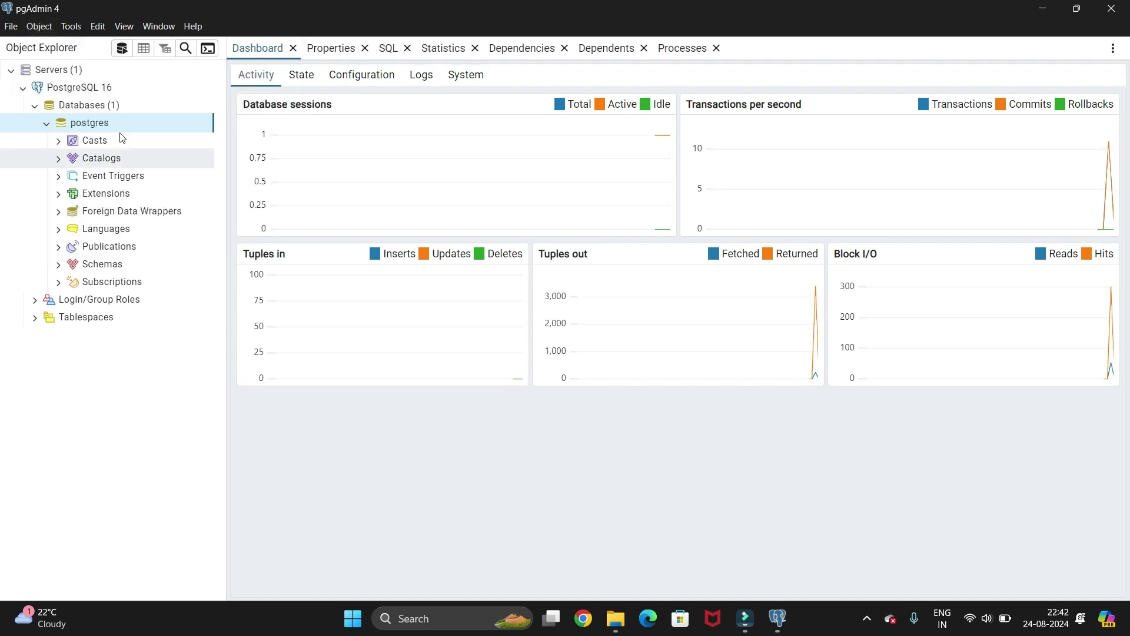
# Glance through the Edit menu commands and close the menu.
pyautogui.click(97, 26)
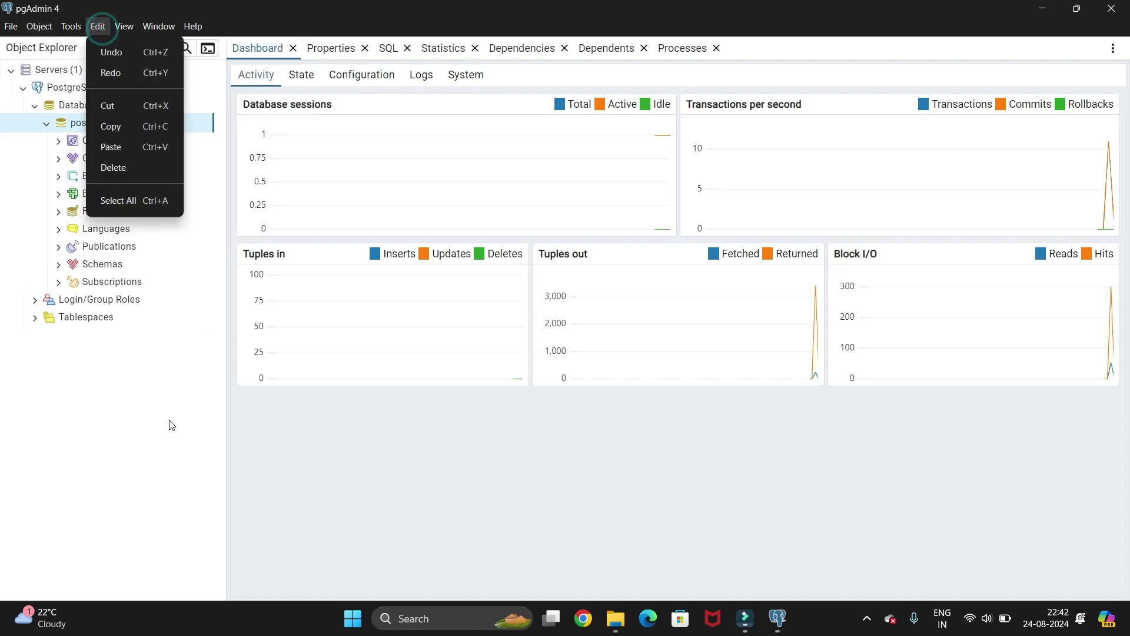
pyautogui.click(172, 453)
pyautogui.click(171, 451)
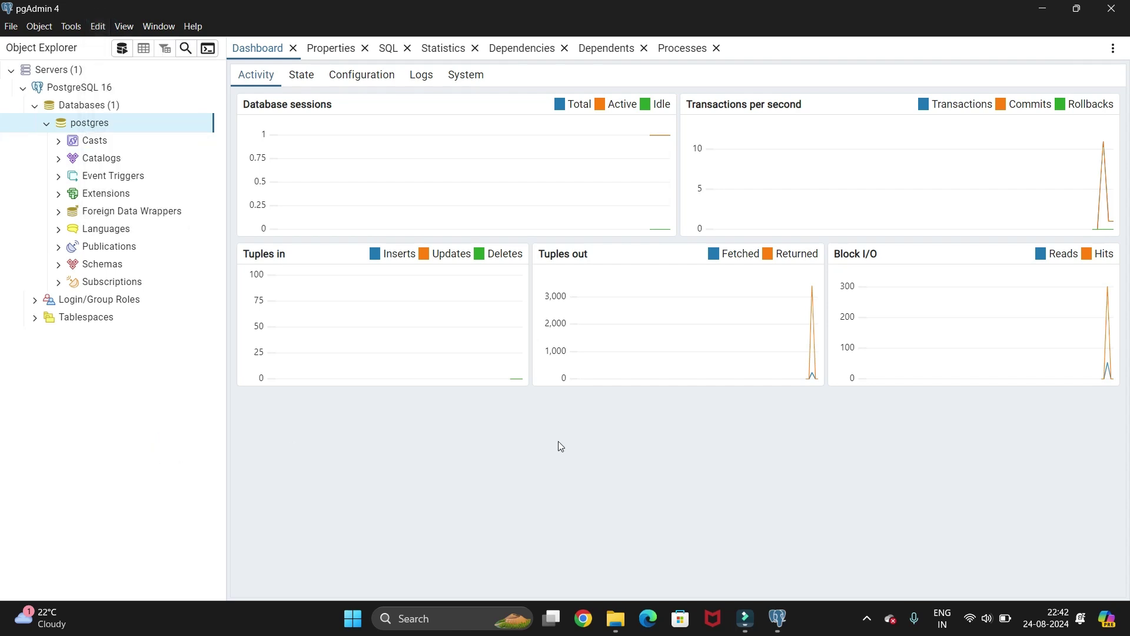